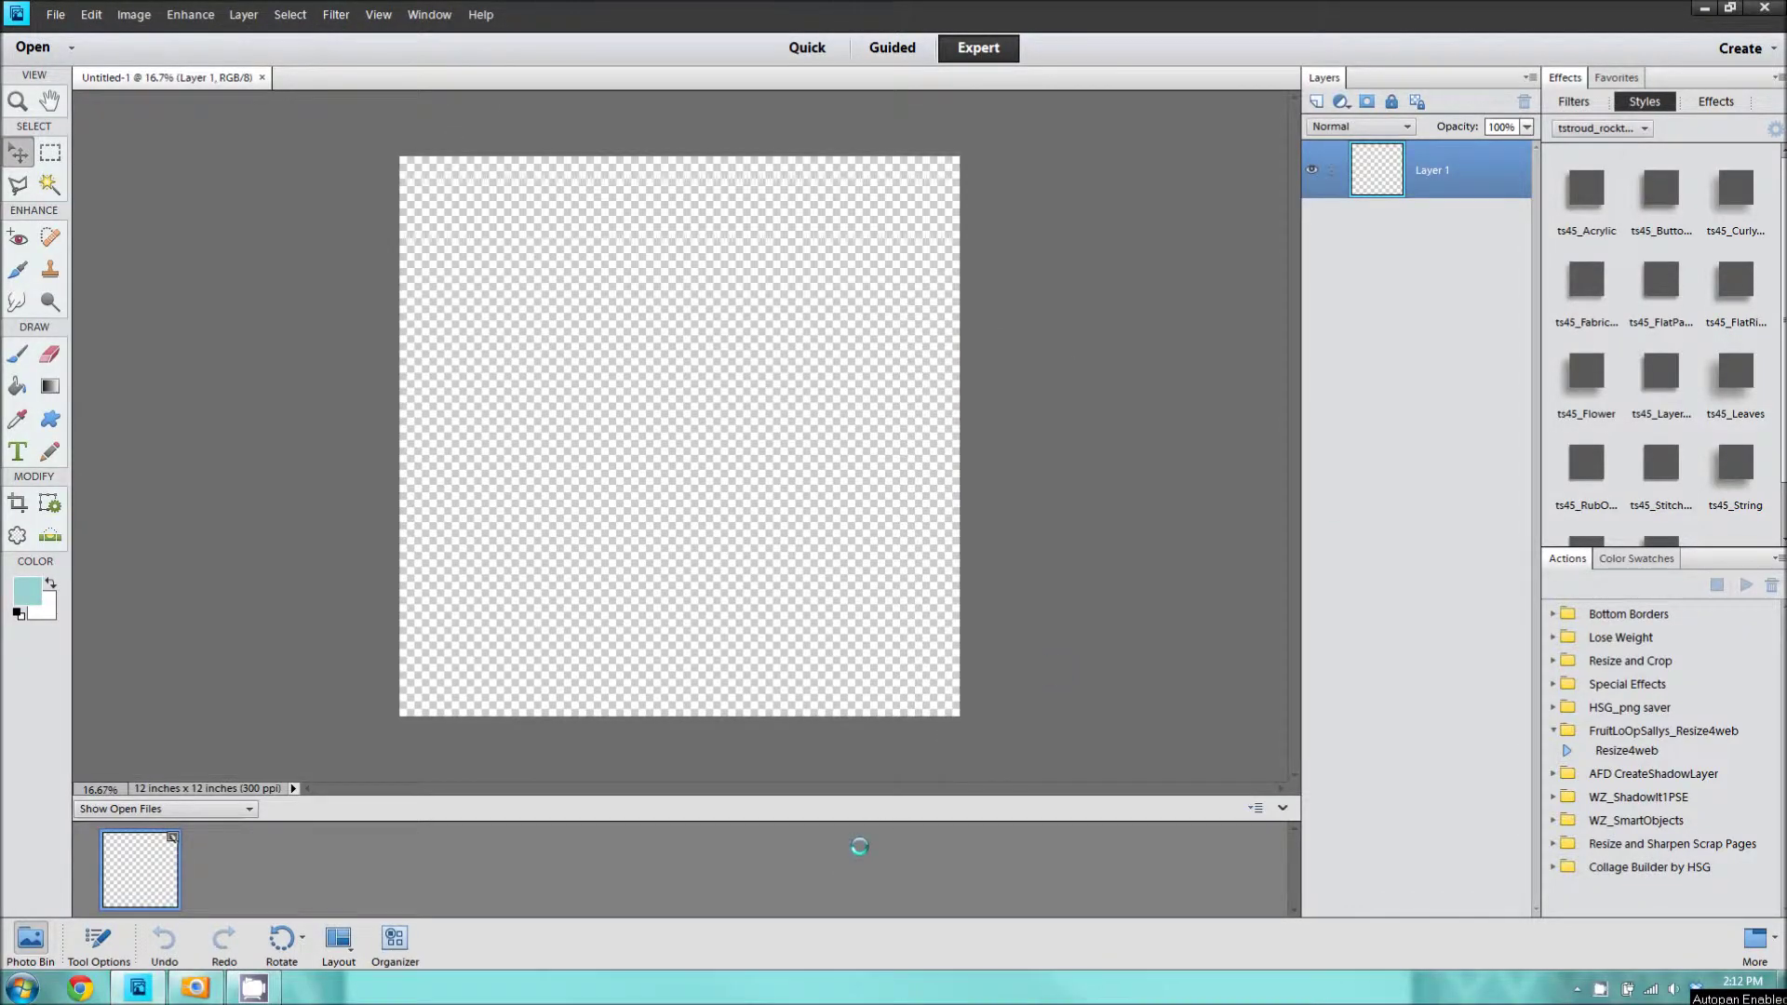
Step: Bring up the grungy beige paper image to use as the page background
click(144, 862)
Step: Place the grungy paper background, pink flower stamps and white paint texture on the page
drag(276, 869, 727, 451)
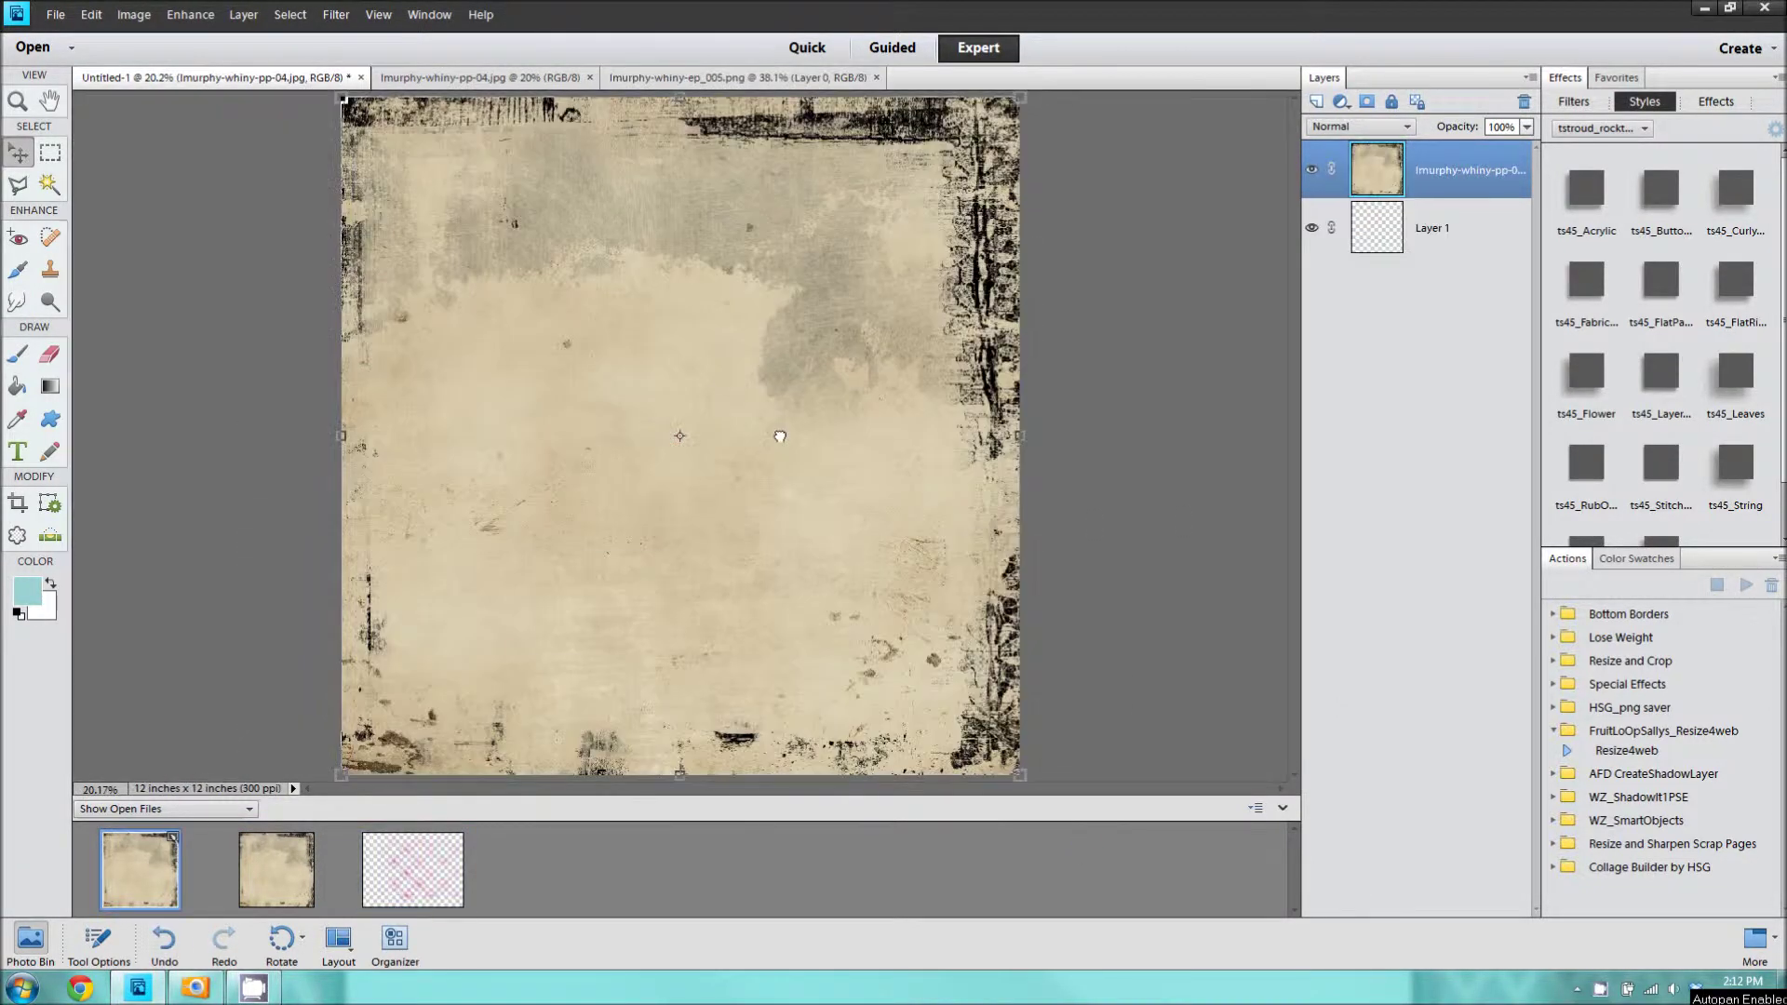
drag(413, 869, 736, 288)
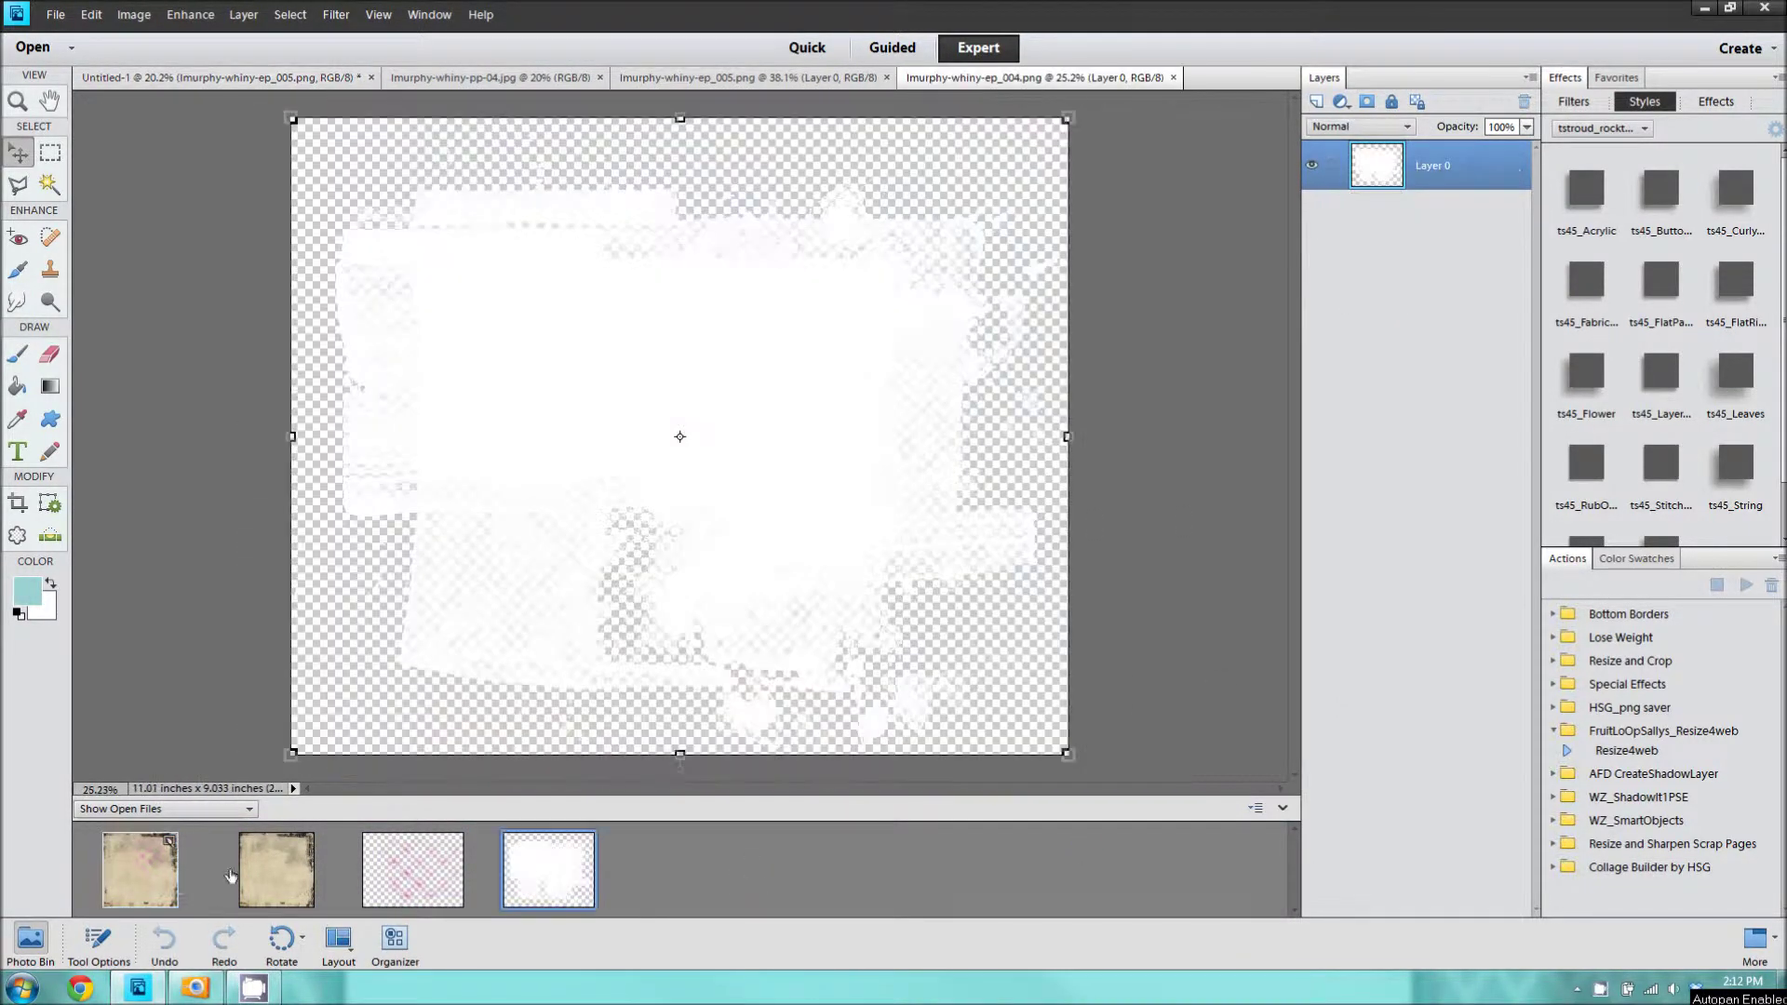
click(139, 869)
mouse_move(549, 869)
mouse_down()
mouse_move(917, 212)
mouse_move(465, 502)
mouse_move(1035, 269)
mouse_move(586, 578)
mouse_move(670, 775)
mouse_up()
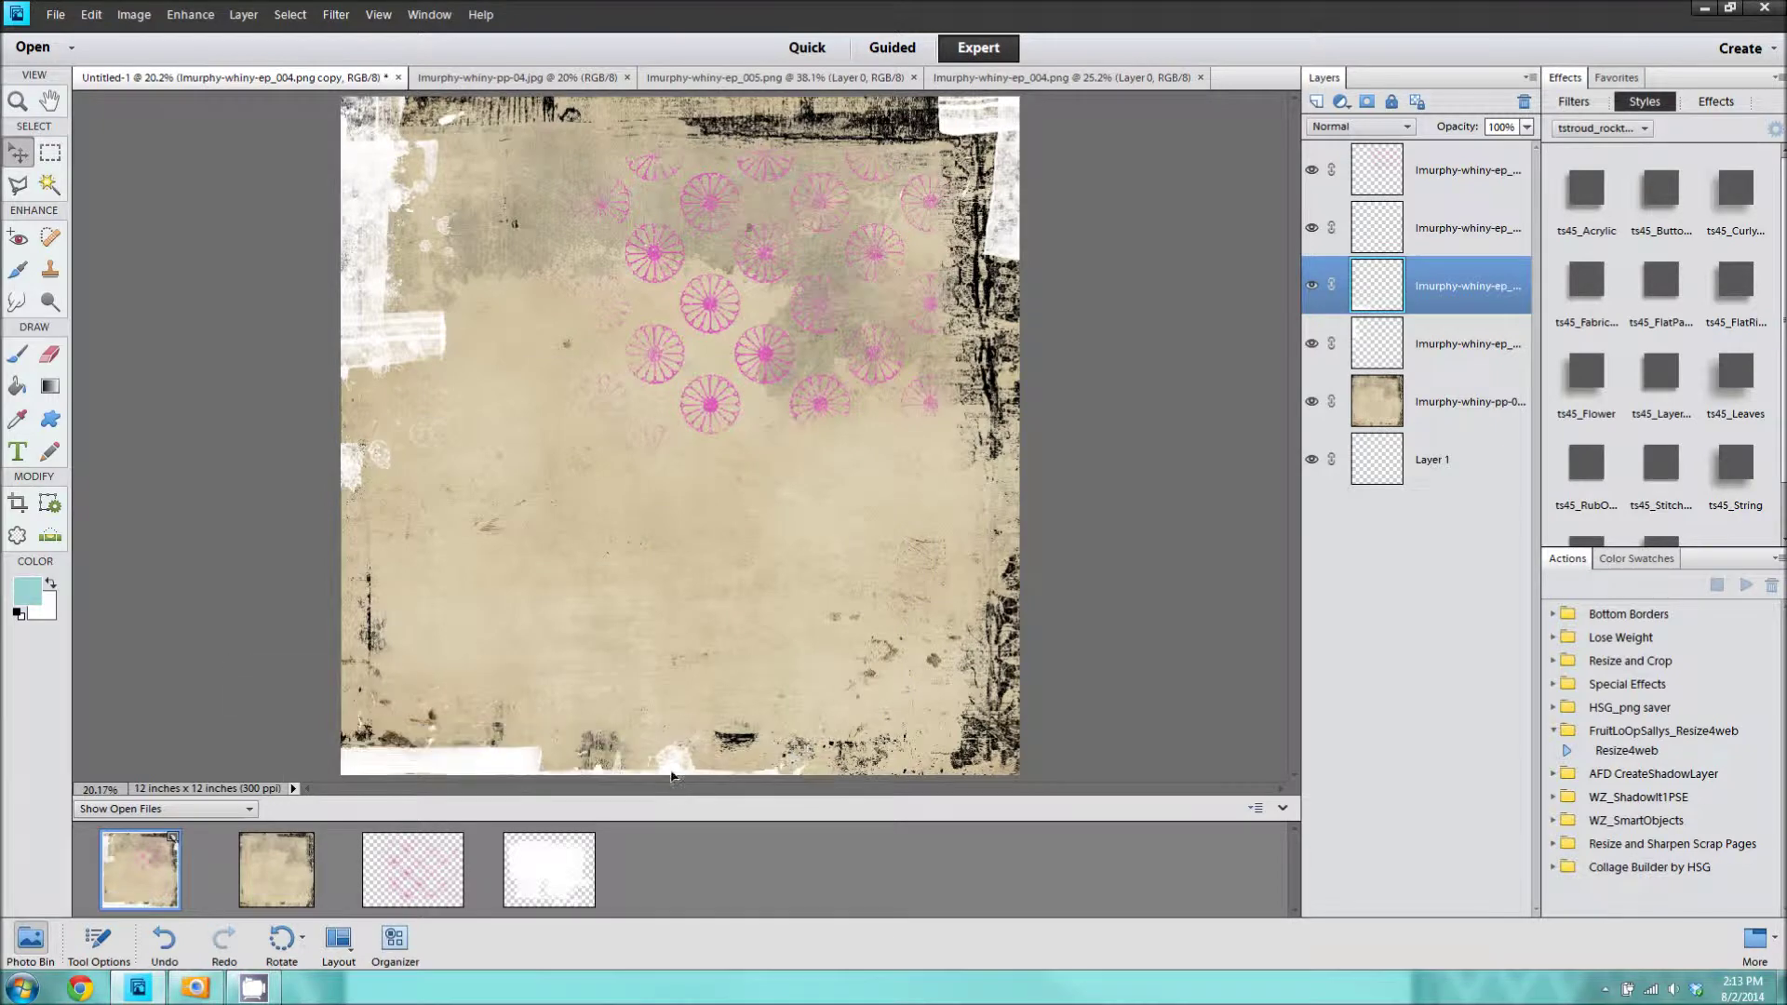
Step: Add the pink strip at left, pink circle at lower left and pink flourish along the right edge
mouse_move(684, 870)
mouse_down()
mouse_move(655, 464)
mouse_move(337, 400)
mouse_up()
mouse_move(821, 870)
mouse_down()
mouse_move(688, 434)
mouse_move(397, 735)
mouse_up()
mouse_move(958, 870)
mouse_down()
mouse_move(678, 433)
mouse_move(1009, 577)
mouse_up()
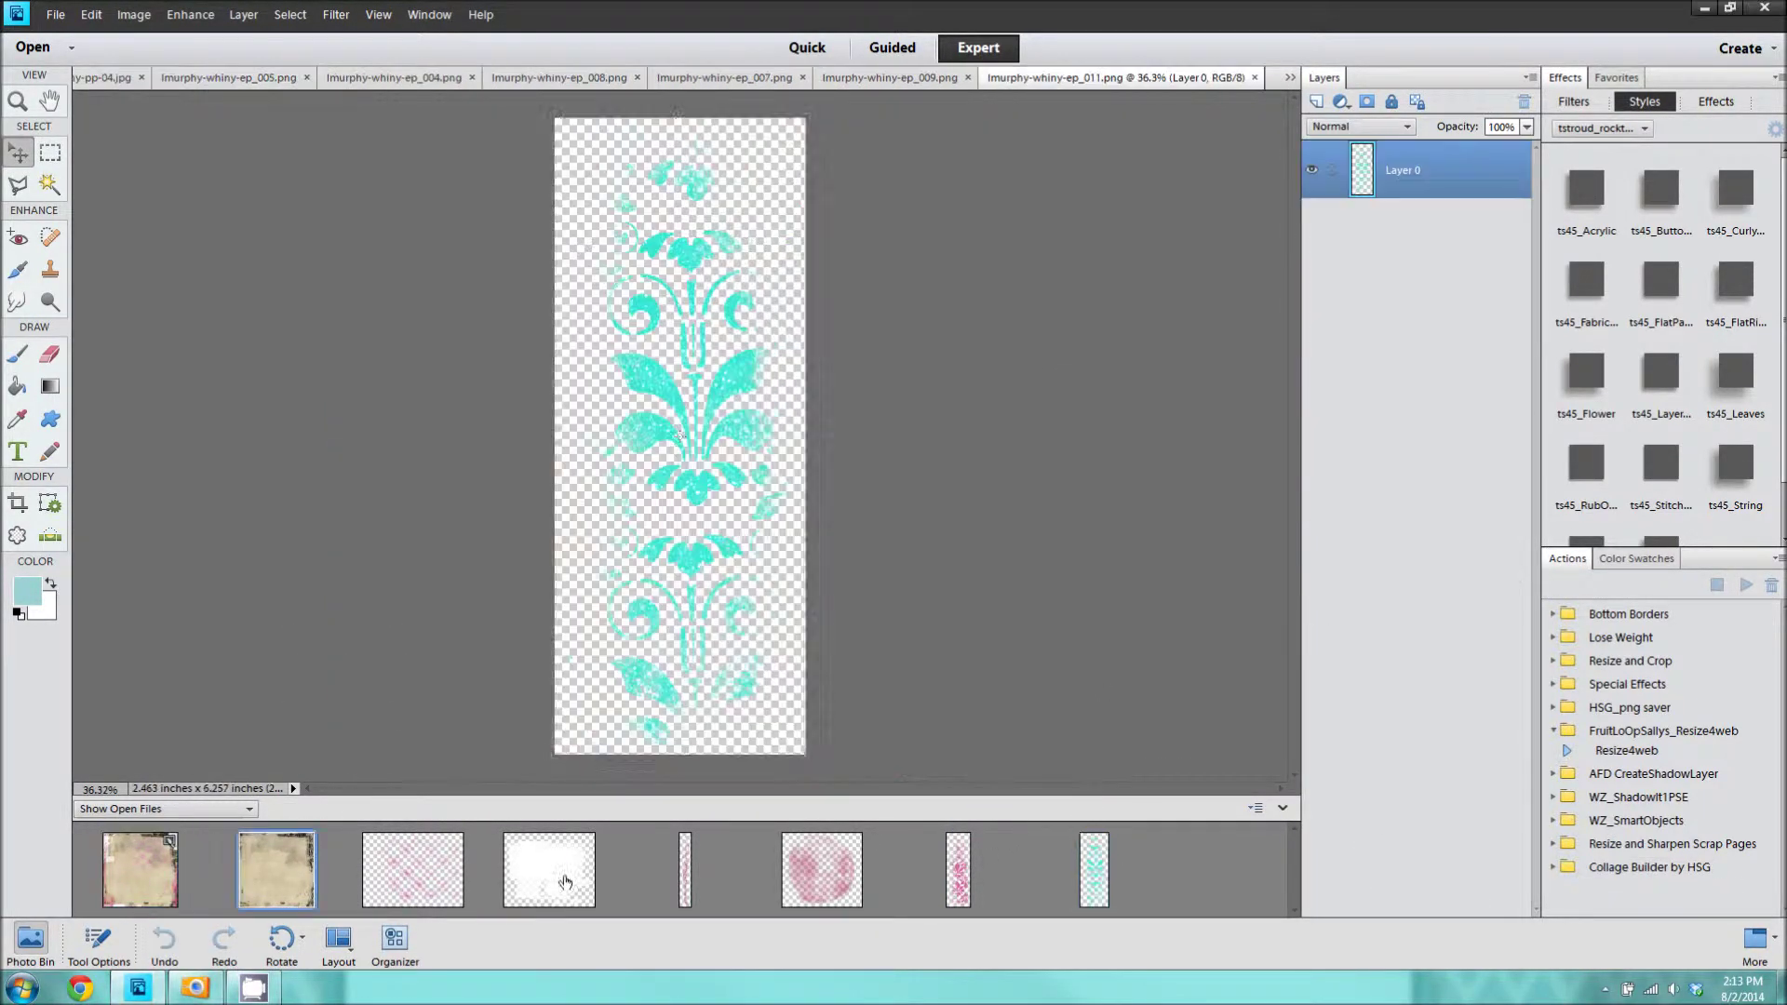
Step: Place the teal flourish, arrow and chevron strips, delete an unwanted layer, and fade the splatter to 77%
drag(679, 438, 359, 500)
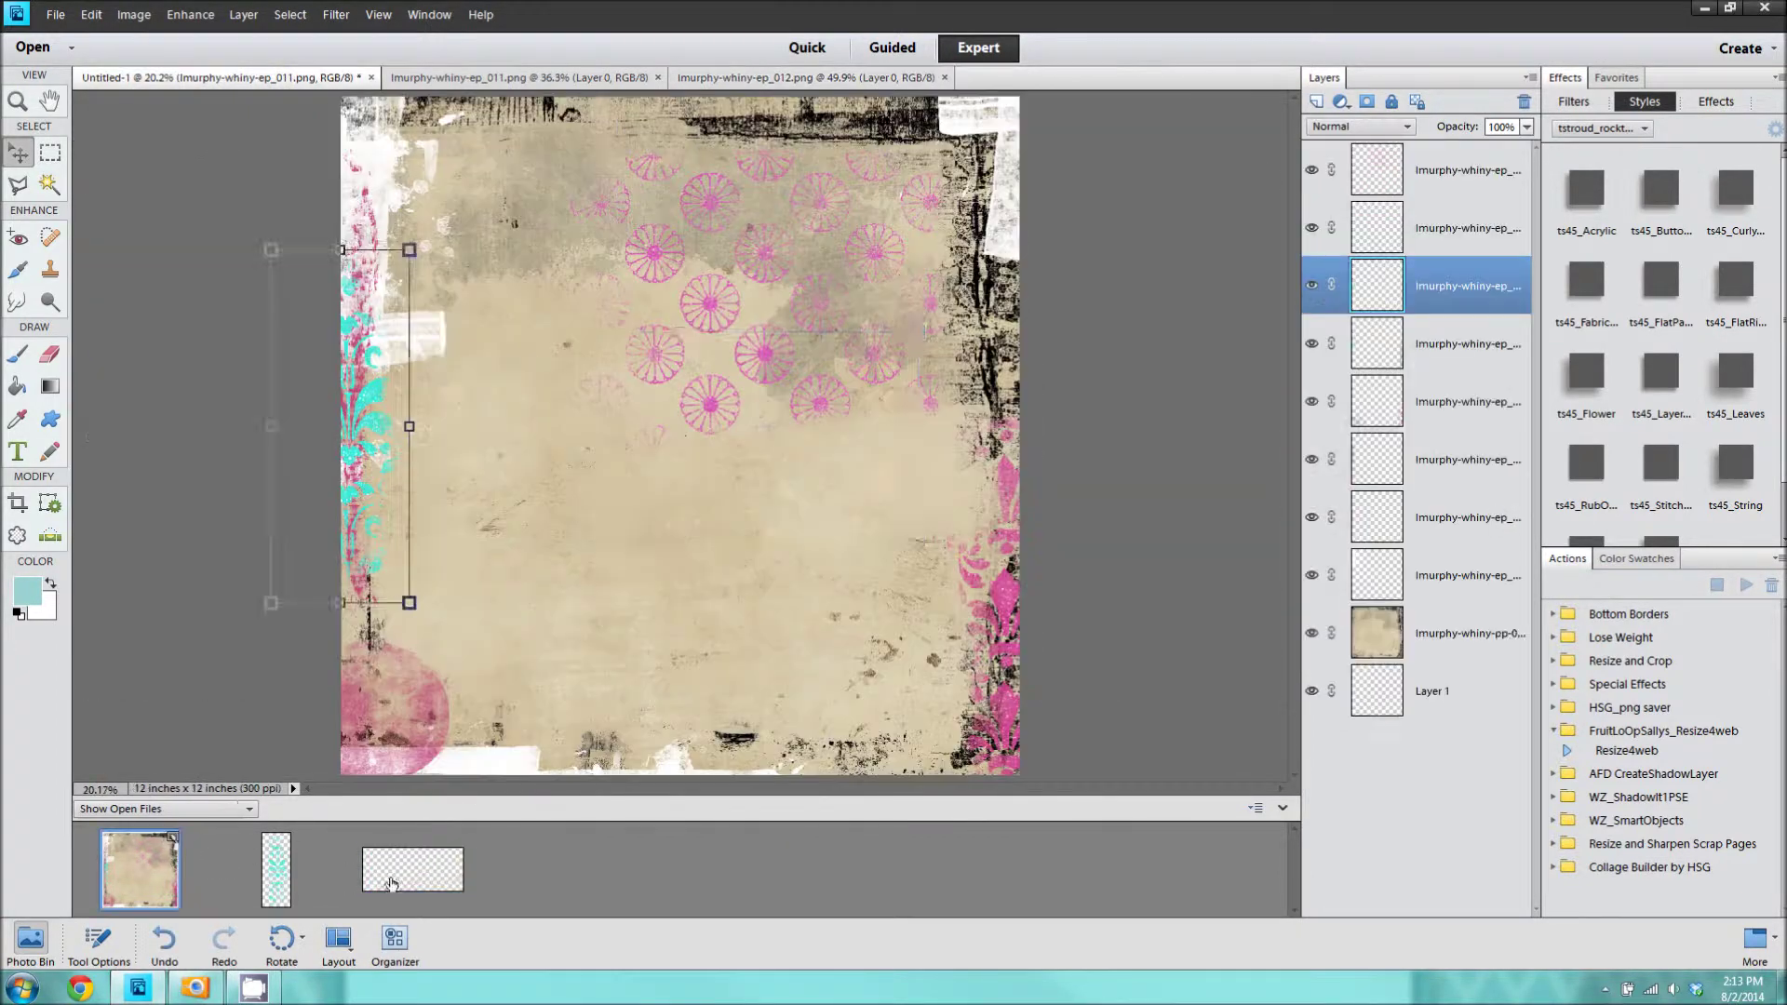
drag(412, 870, 1526, 302)
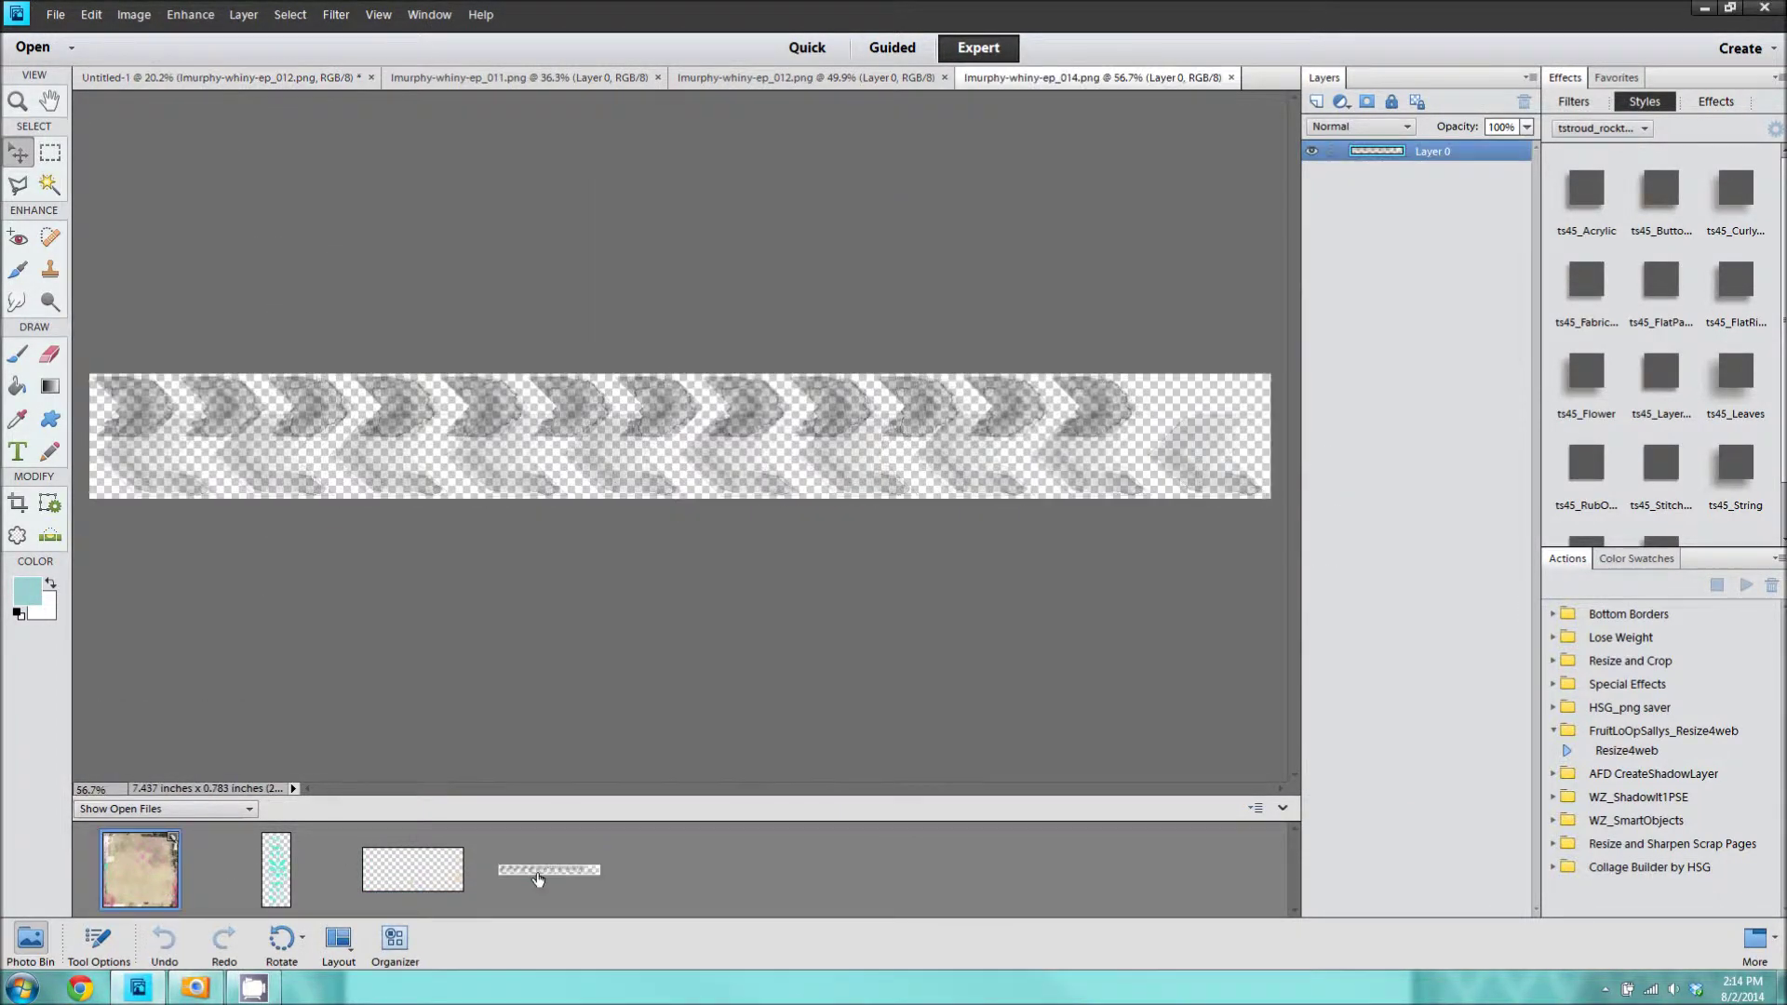
drag(549, 869, 645, 383)
right_click(1443, 343)
click(1484, 411)
key(Return)
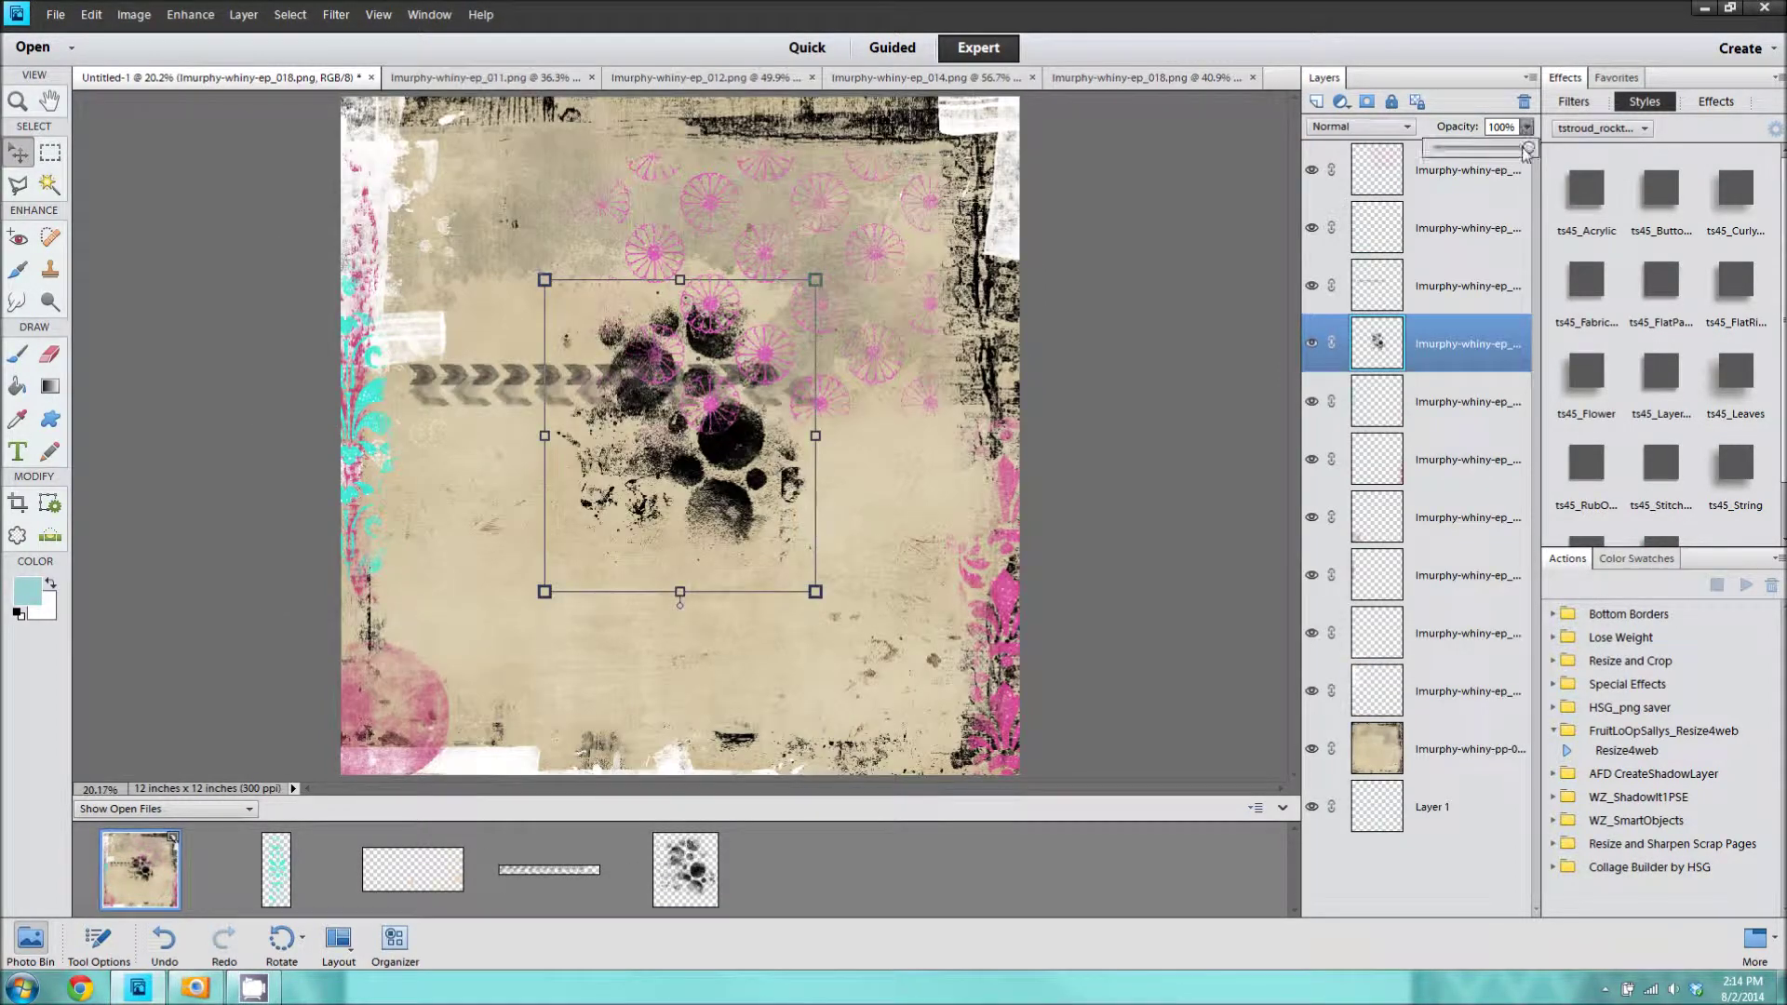
drag(1528, 151, 1510, 152)
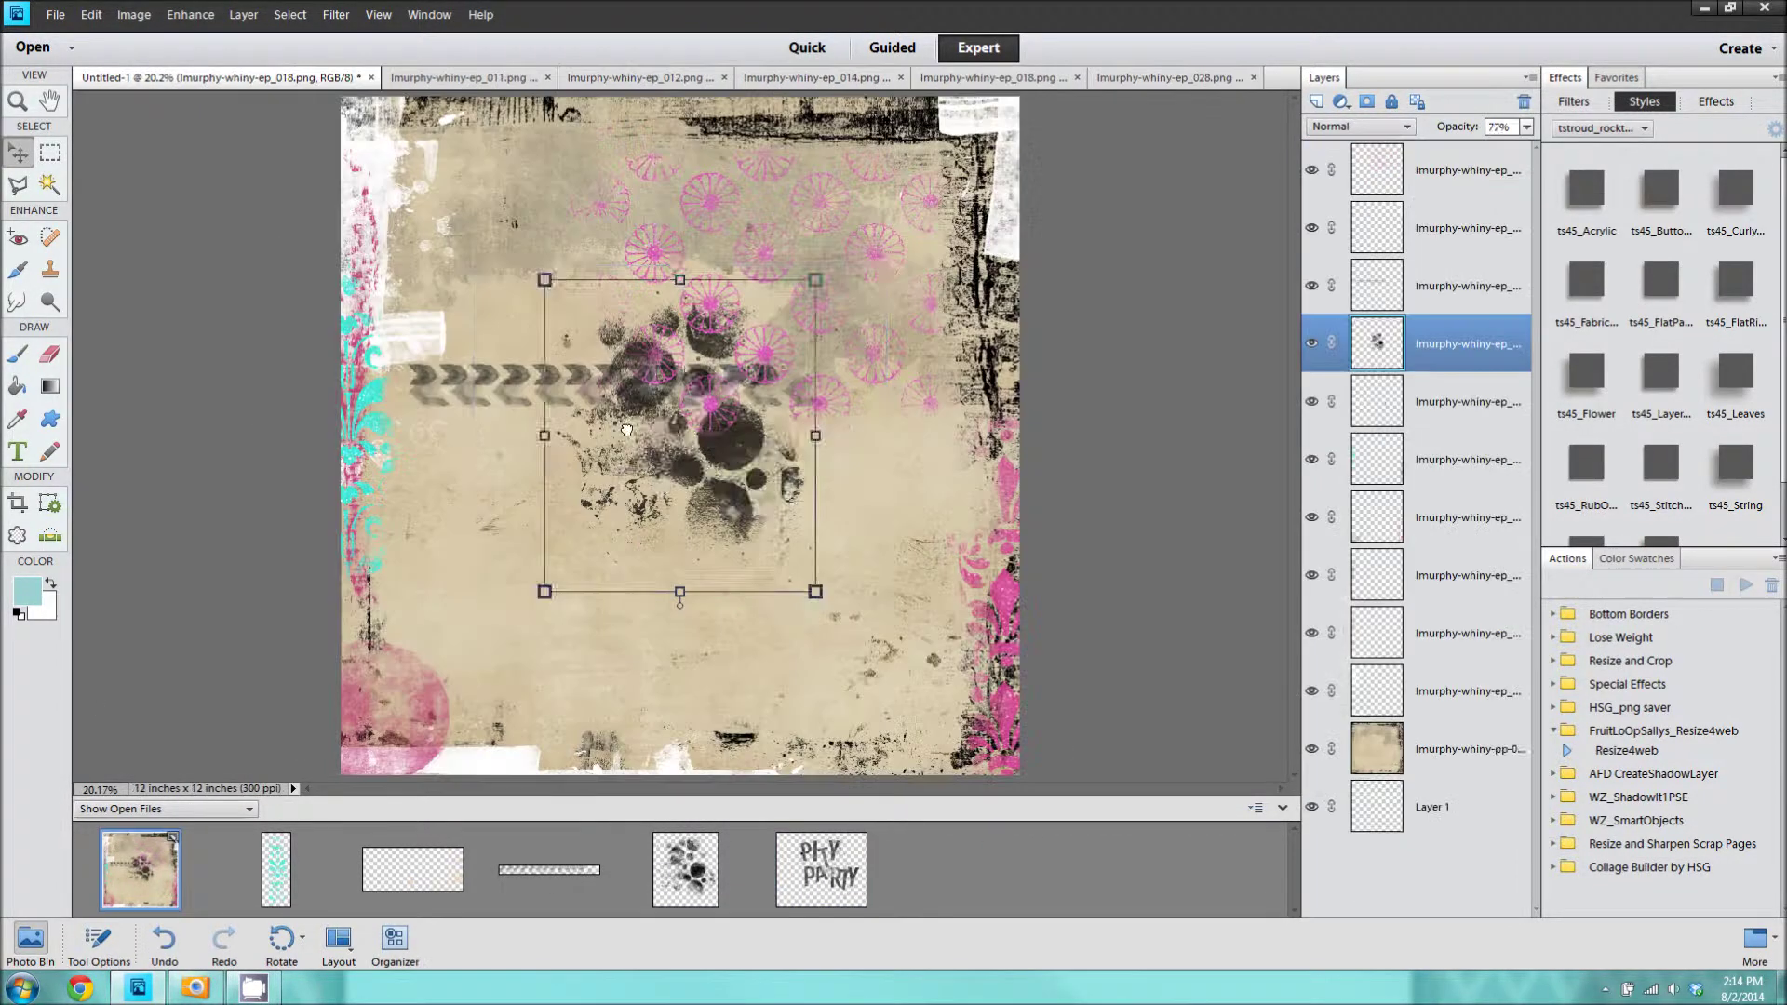
Step: Shrink the PITY PARTY title, bring it to front at upper right, and add #GETOVERIT at right
drag(915, 114, 846, 166)
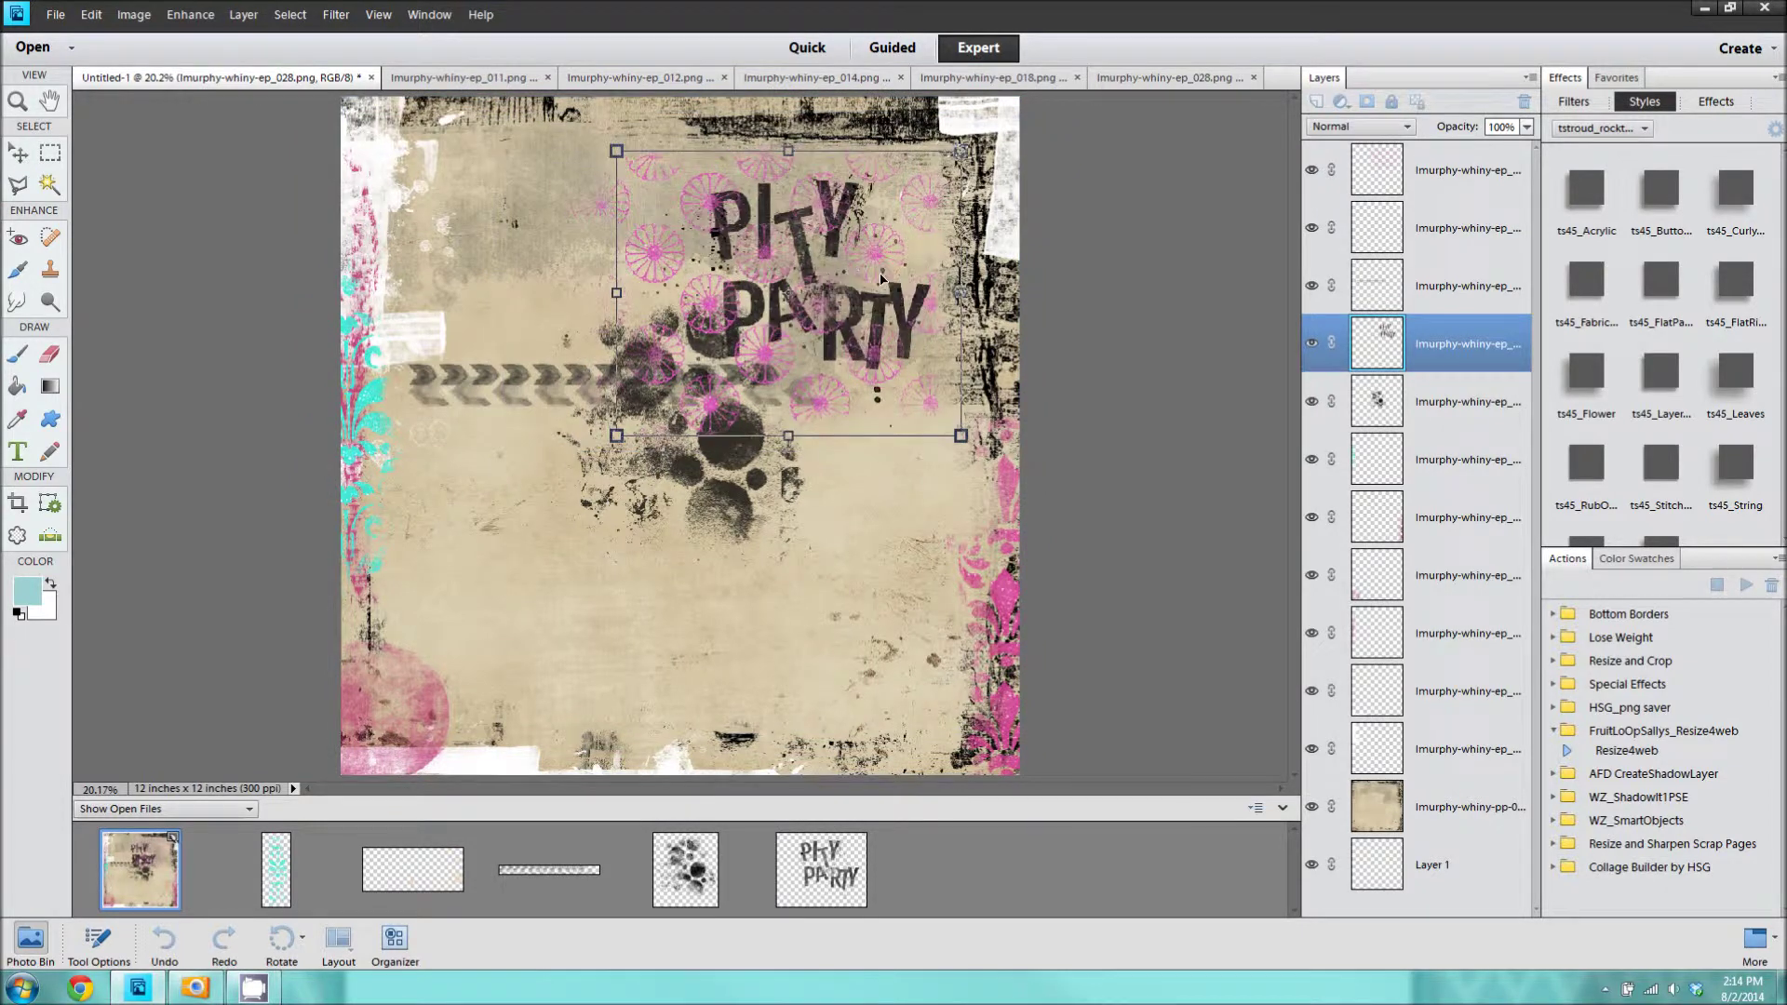
drag(787, 333, 901, 336)
right_click(900, 337)
click(937, 426)
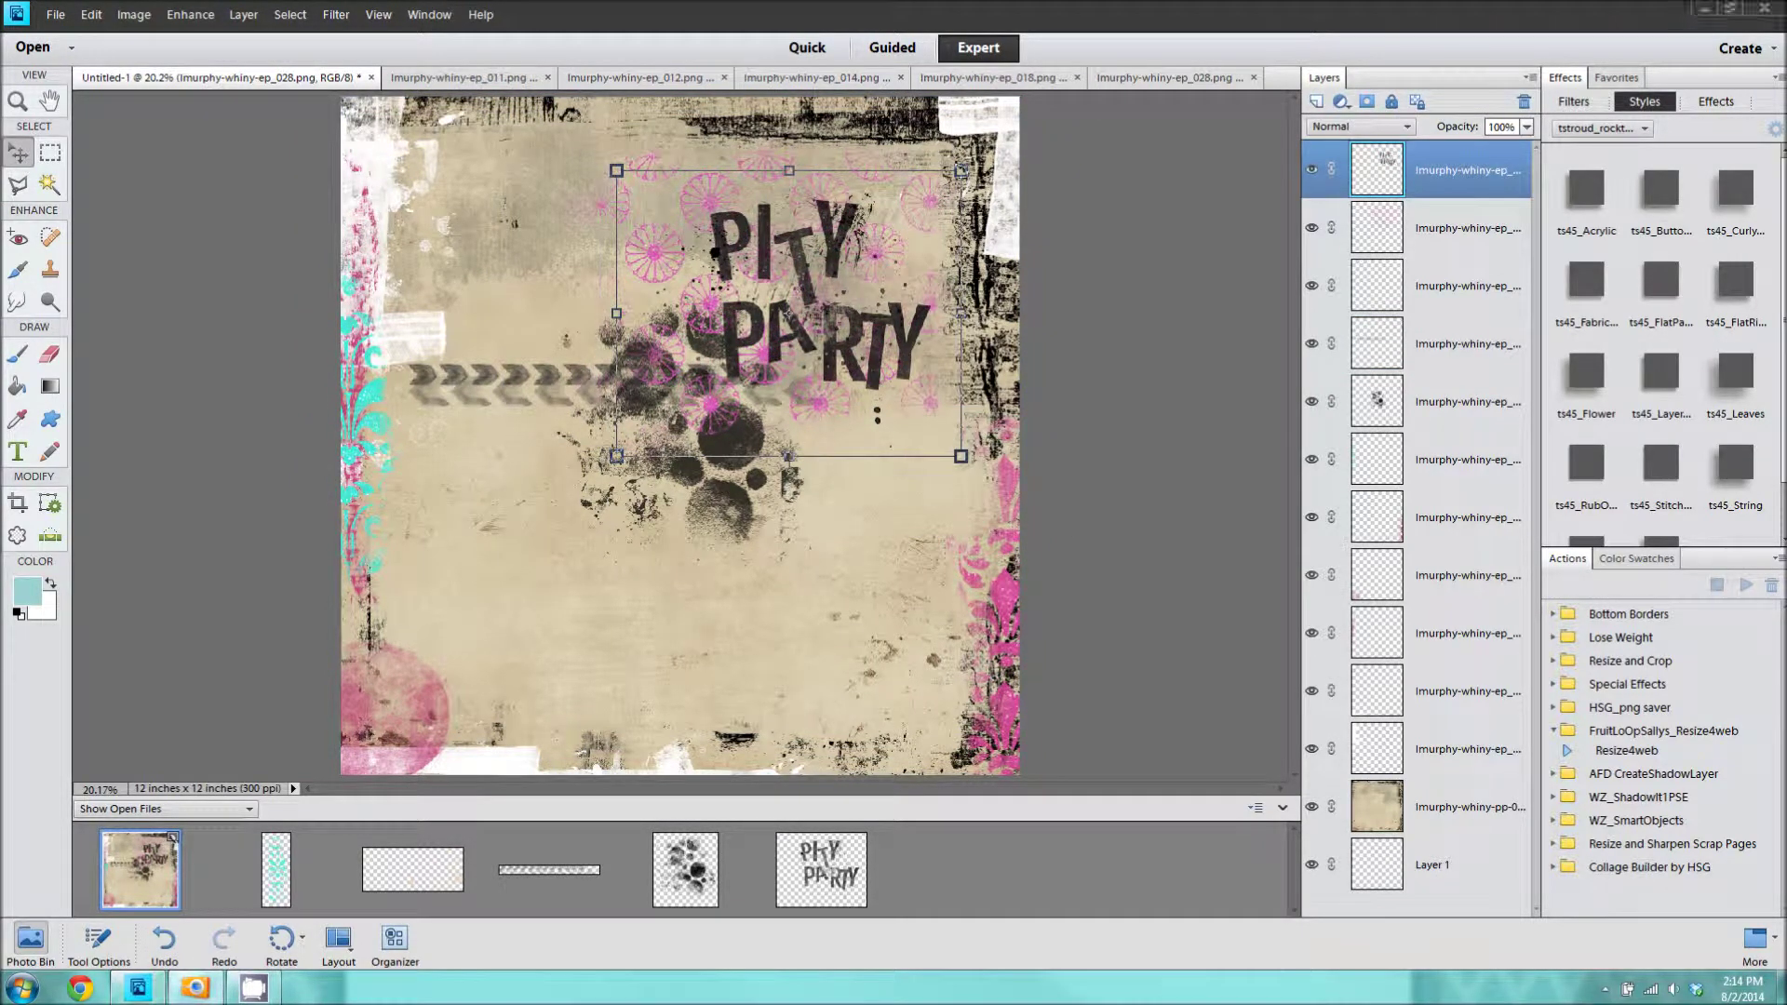
click(744, 511)
drag(694, 442, 940, 528)
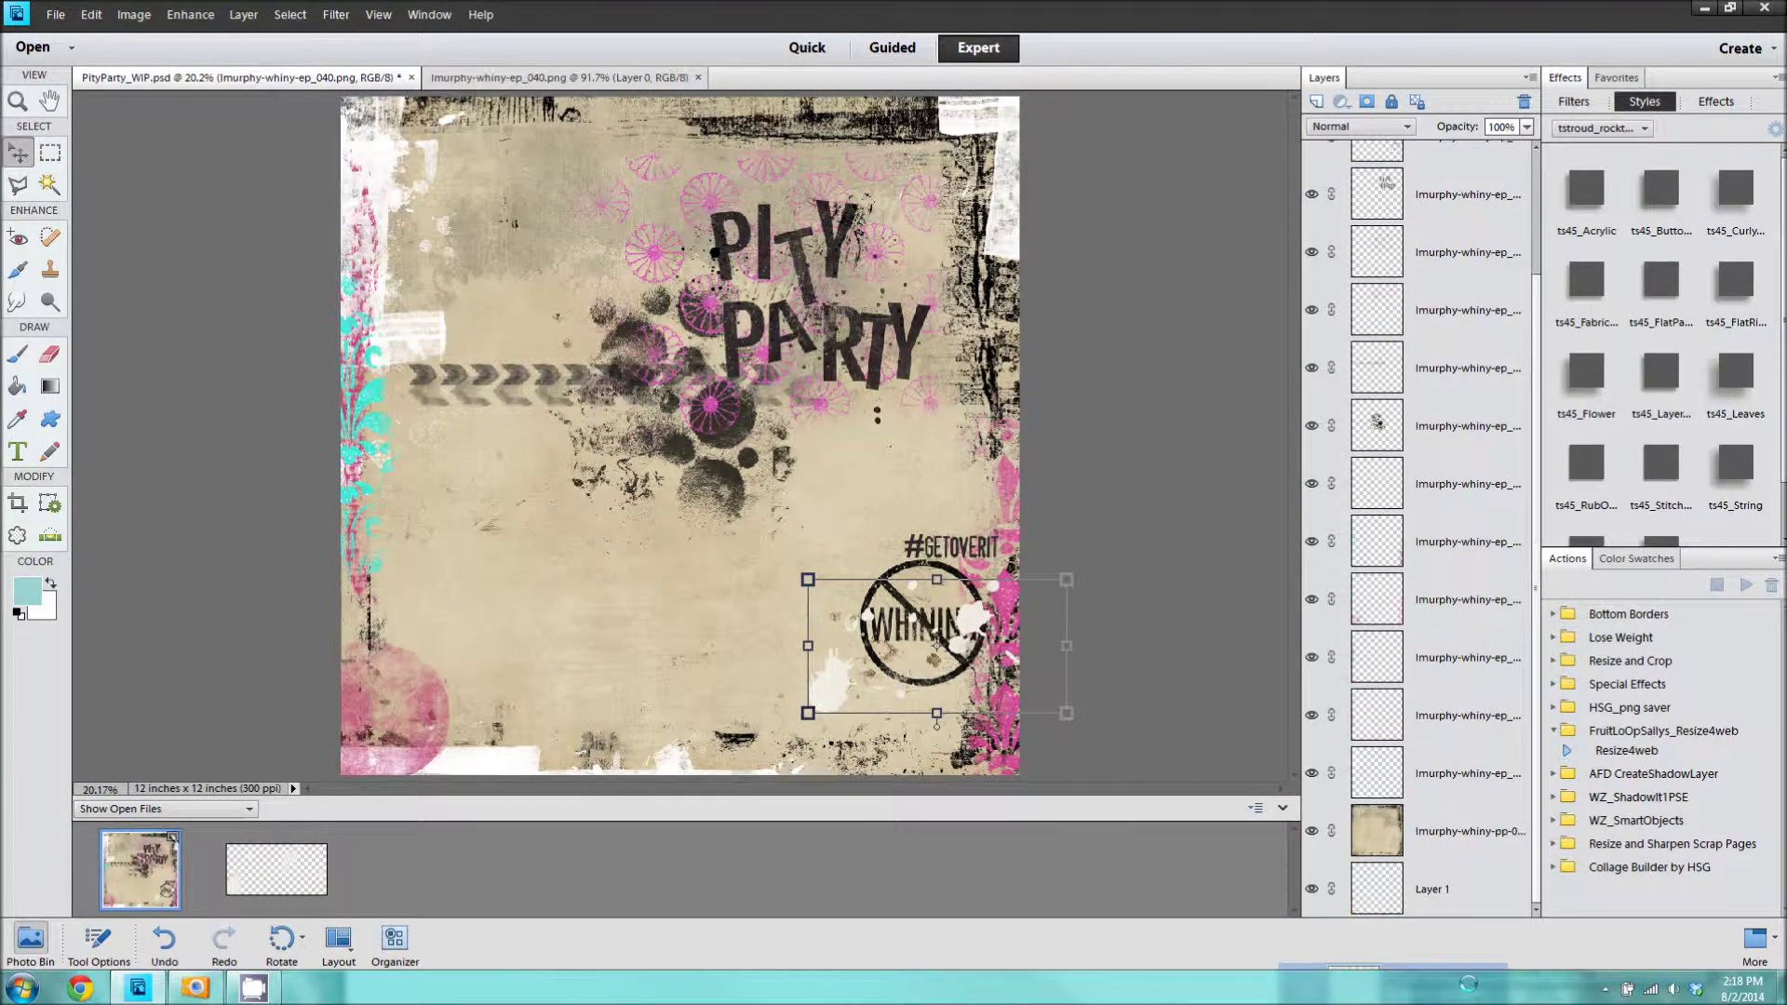
Step: Place the teal butterfly above #GETOVERIT and the pink butterfly at upper left, fading it to 82%
click(1458, 661)
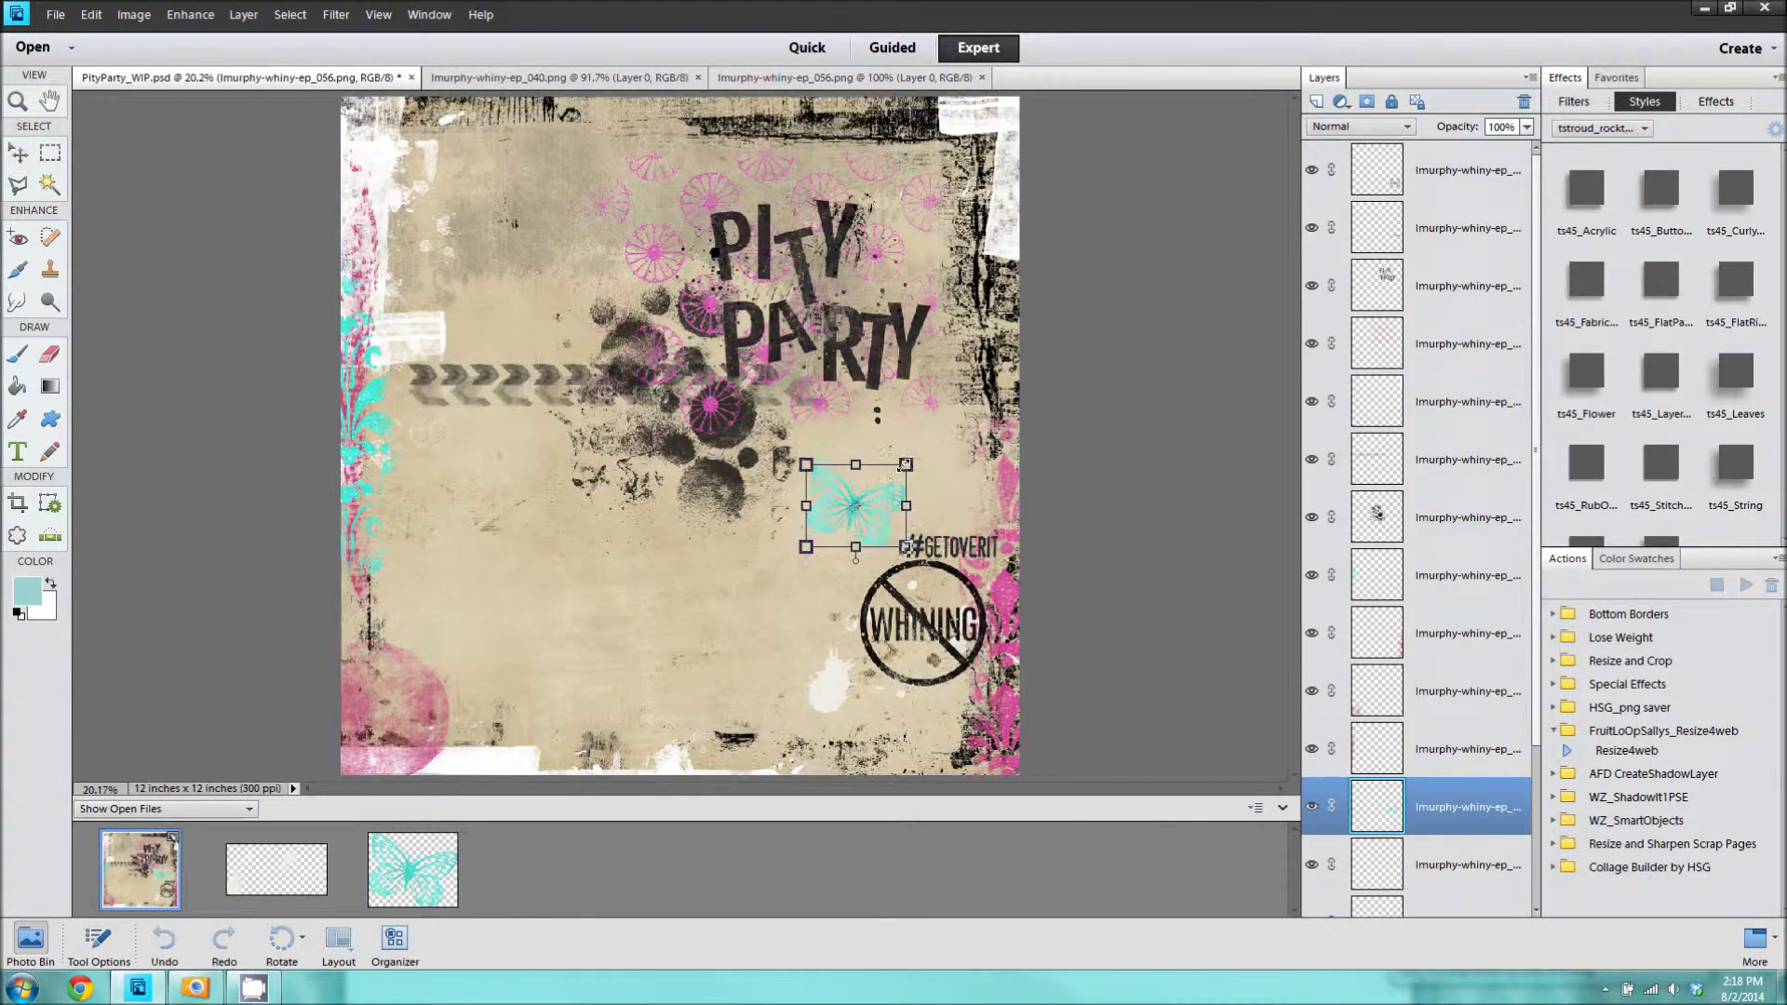
drag(884, 493, 977, 493)
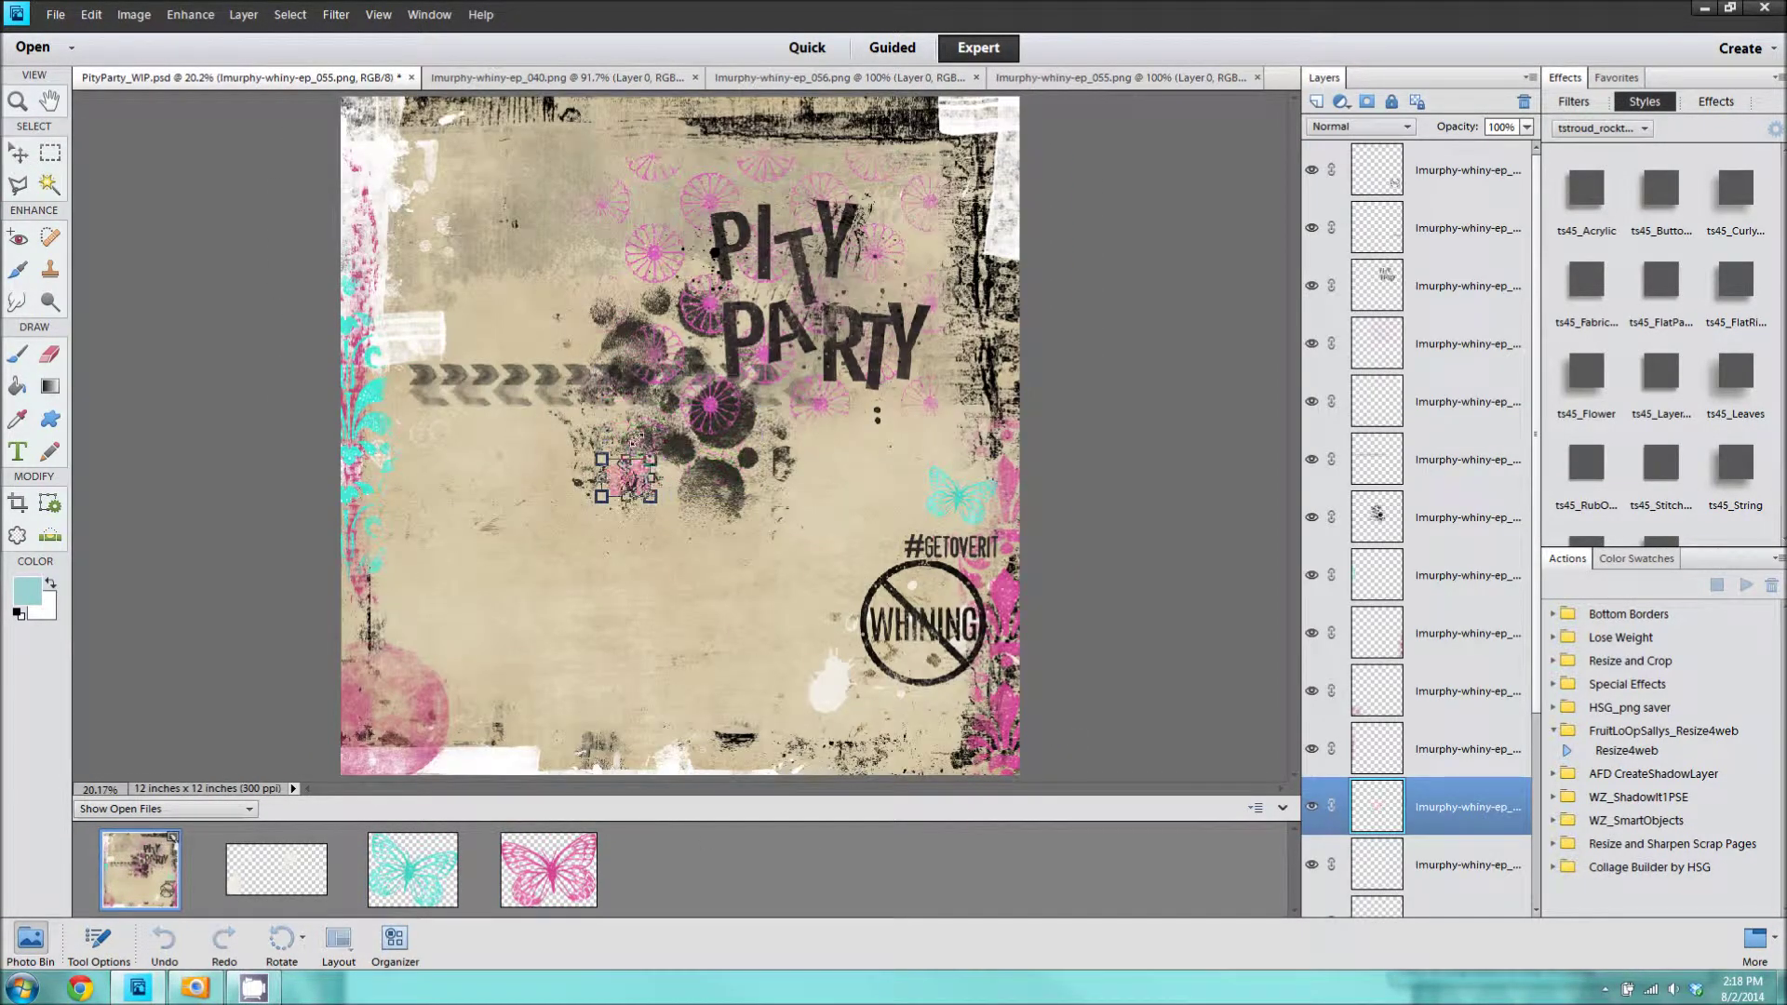
drag(637, 437, 420, 194)
click(400, 291)
click(1526, 128)
Step: Close the spare element files and select the top layer
right_click(503, 903)
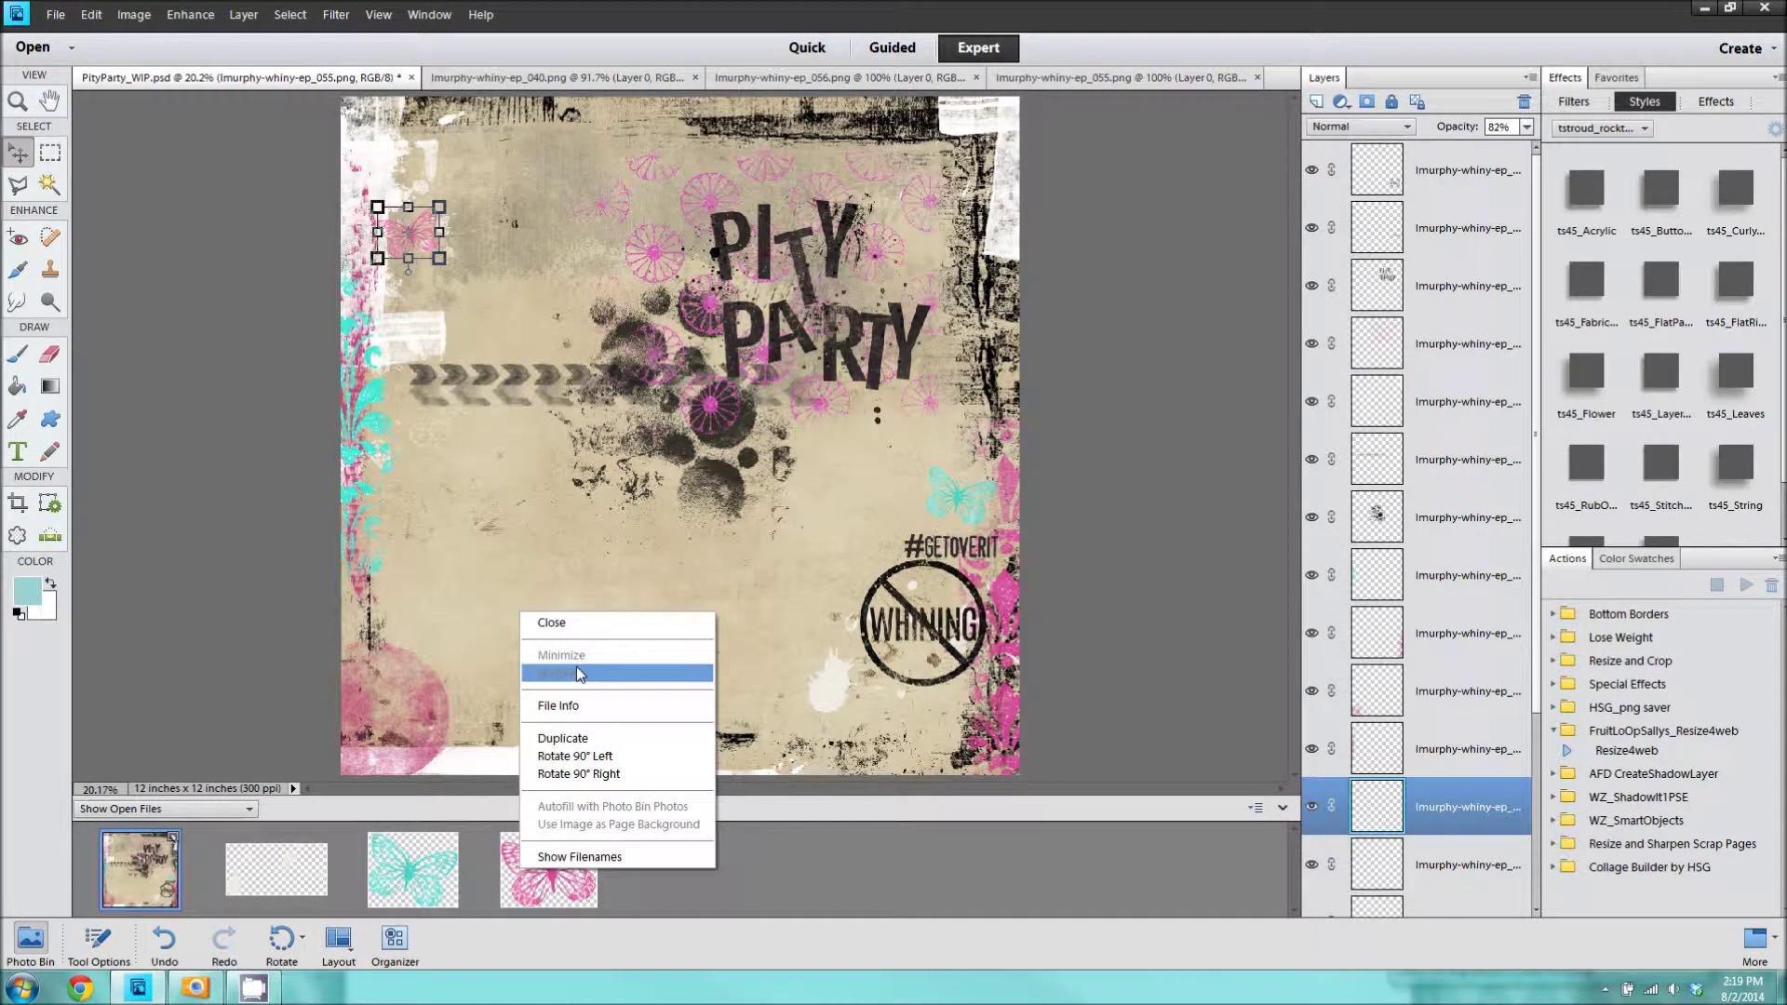
click(618, 773)
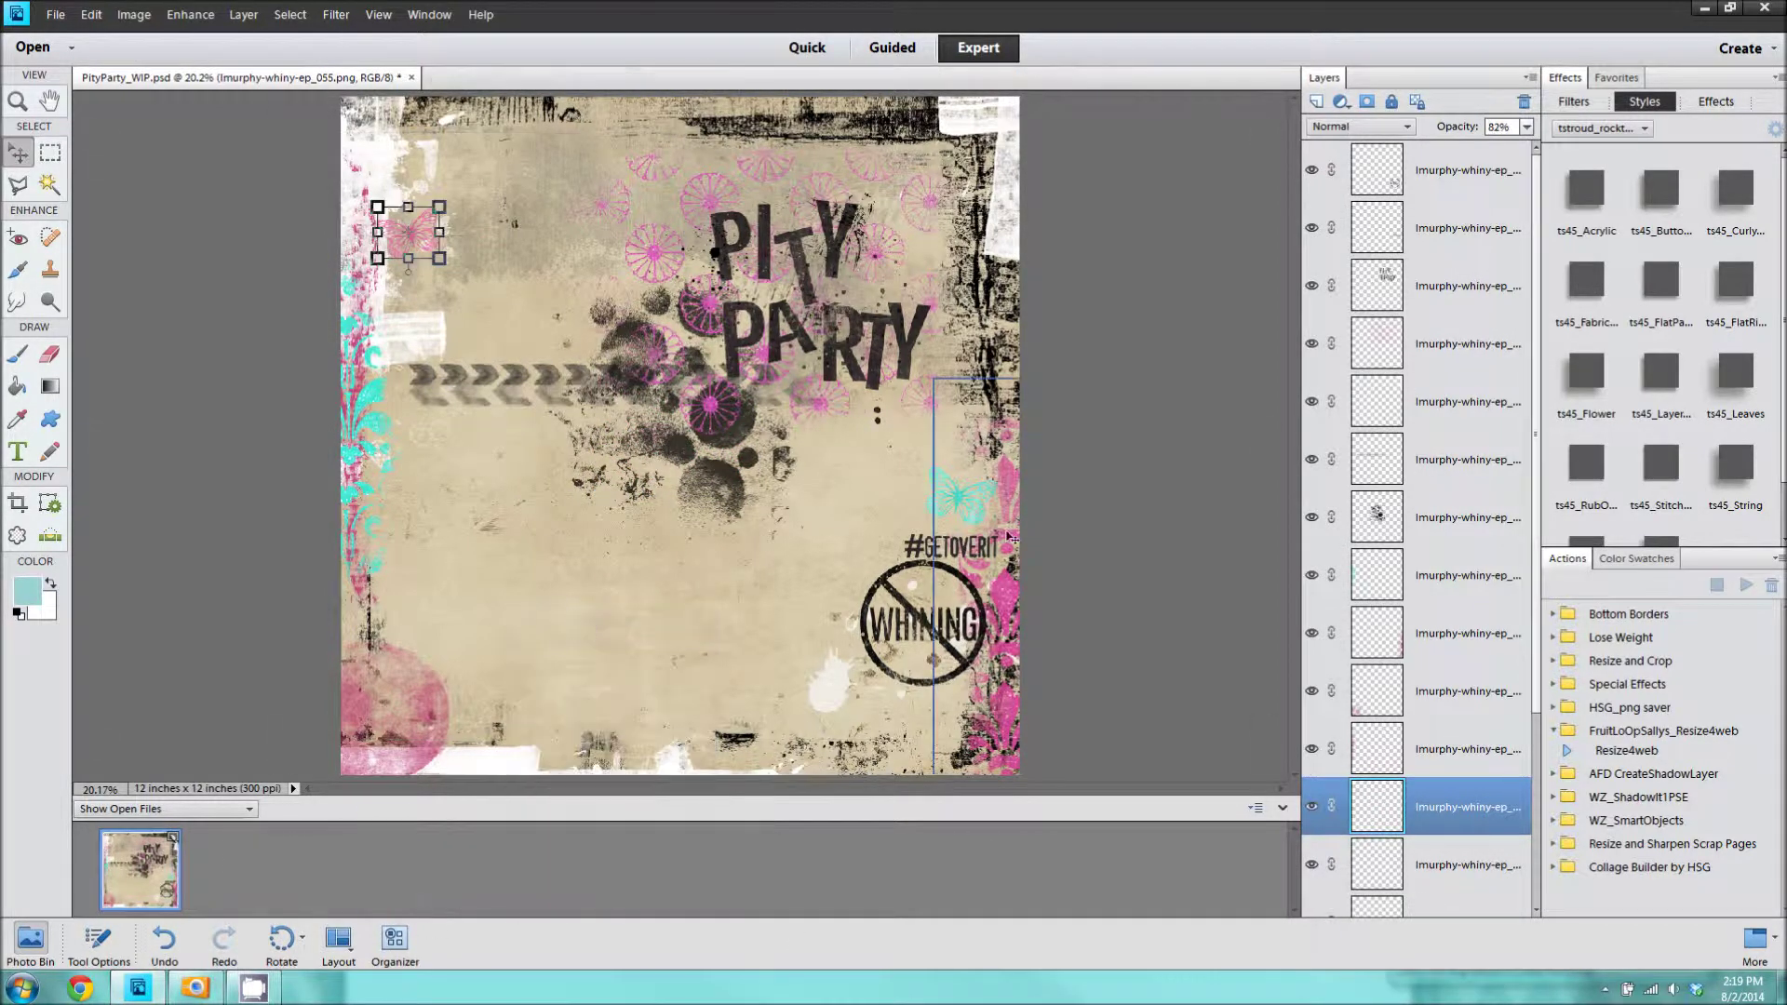
click(1466, 172)
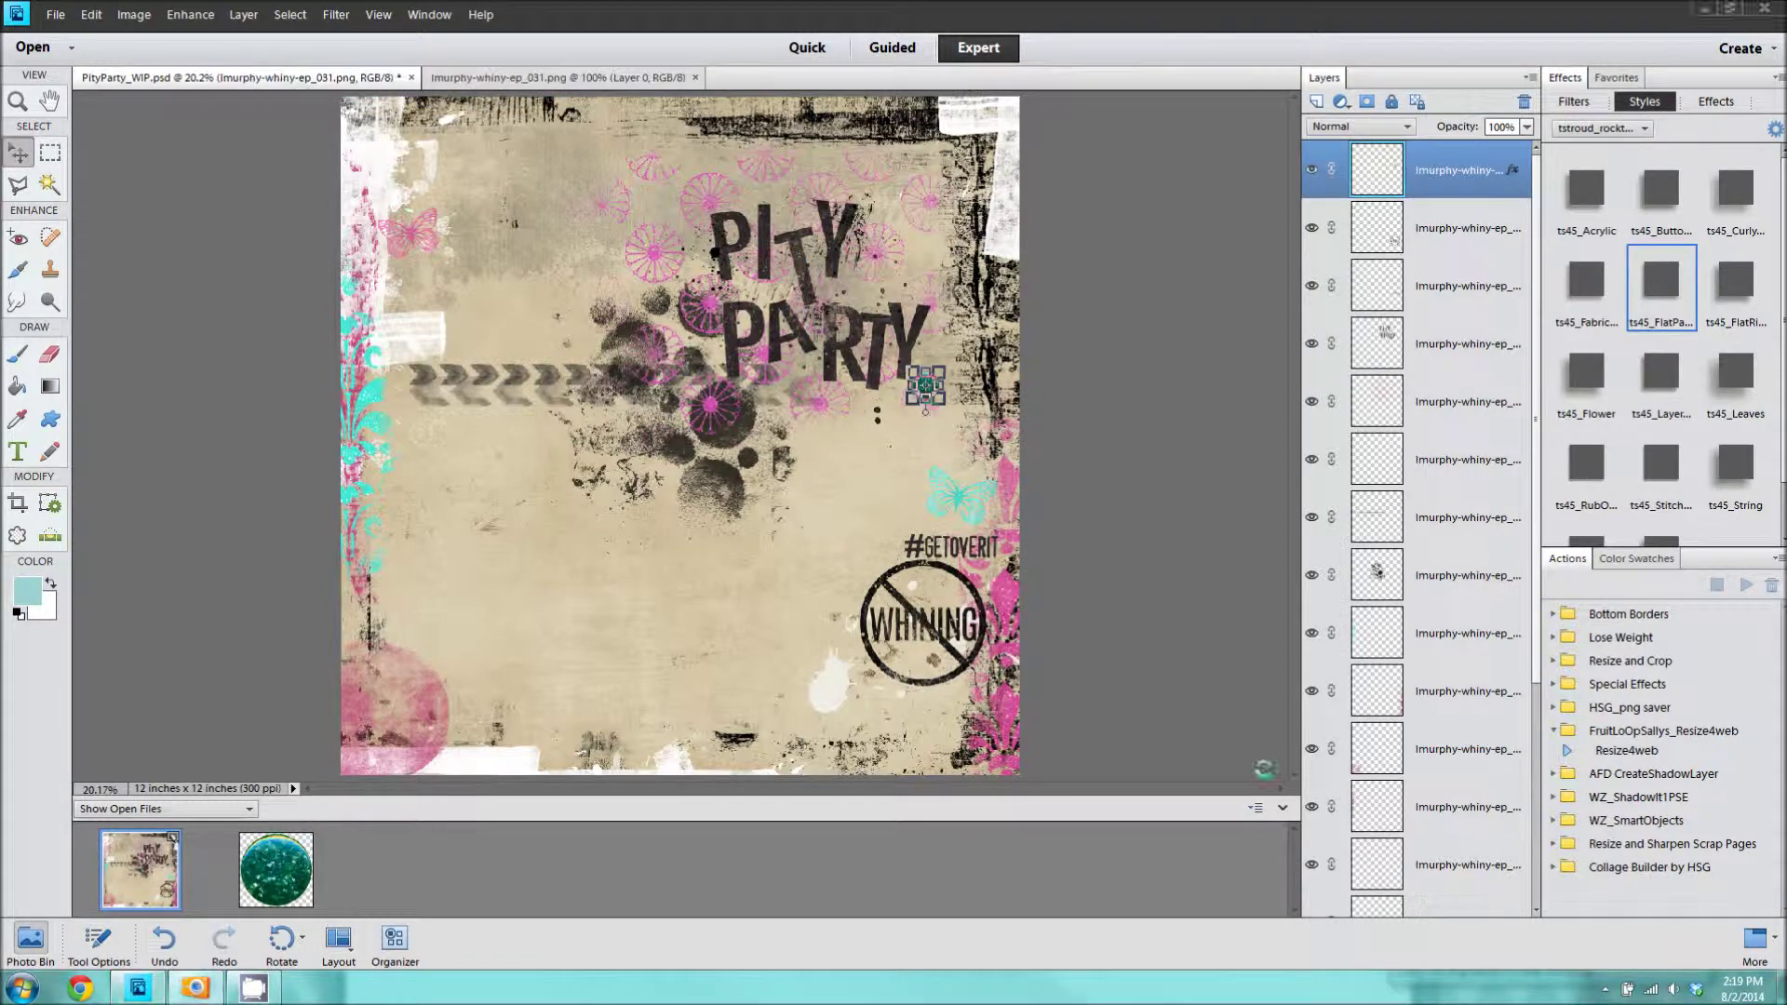
Step: Move the sprig layer down just above the paper and fade it to partial opacity
drag(1434, 773, 1434, 793)
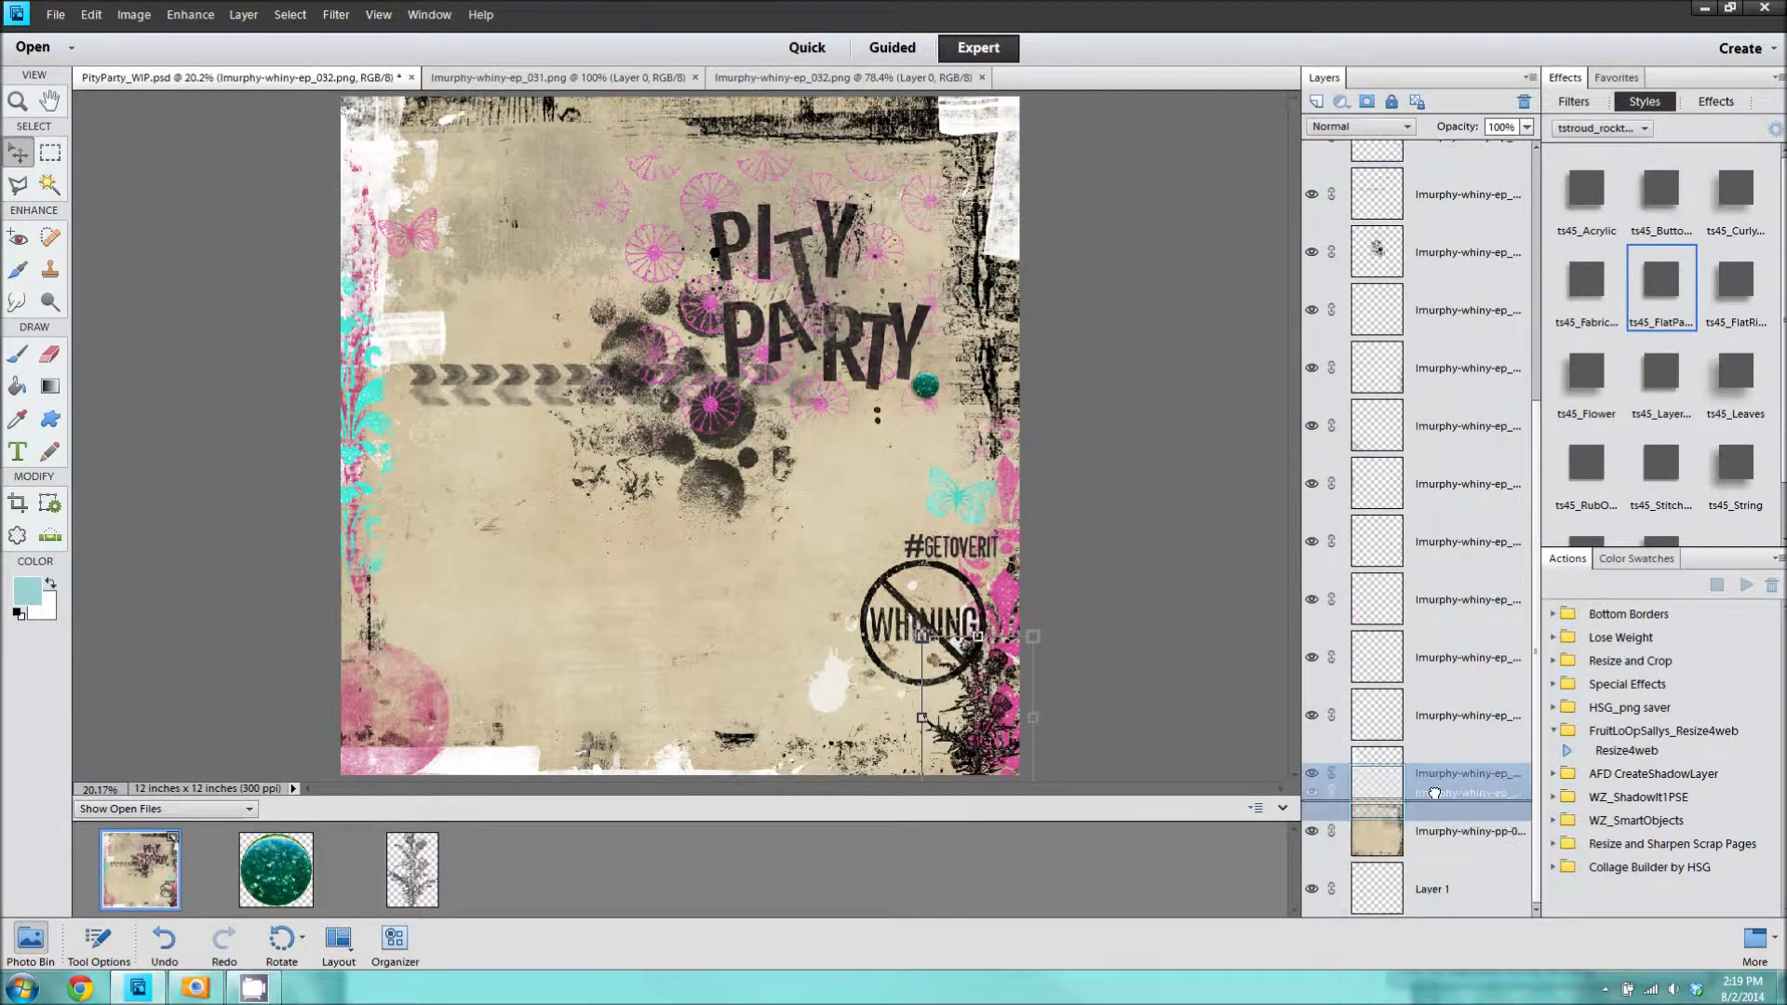
click(1526, 126)
drag(1526, 147, 1495, 148)
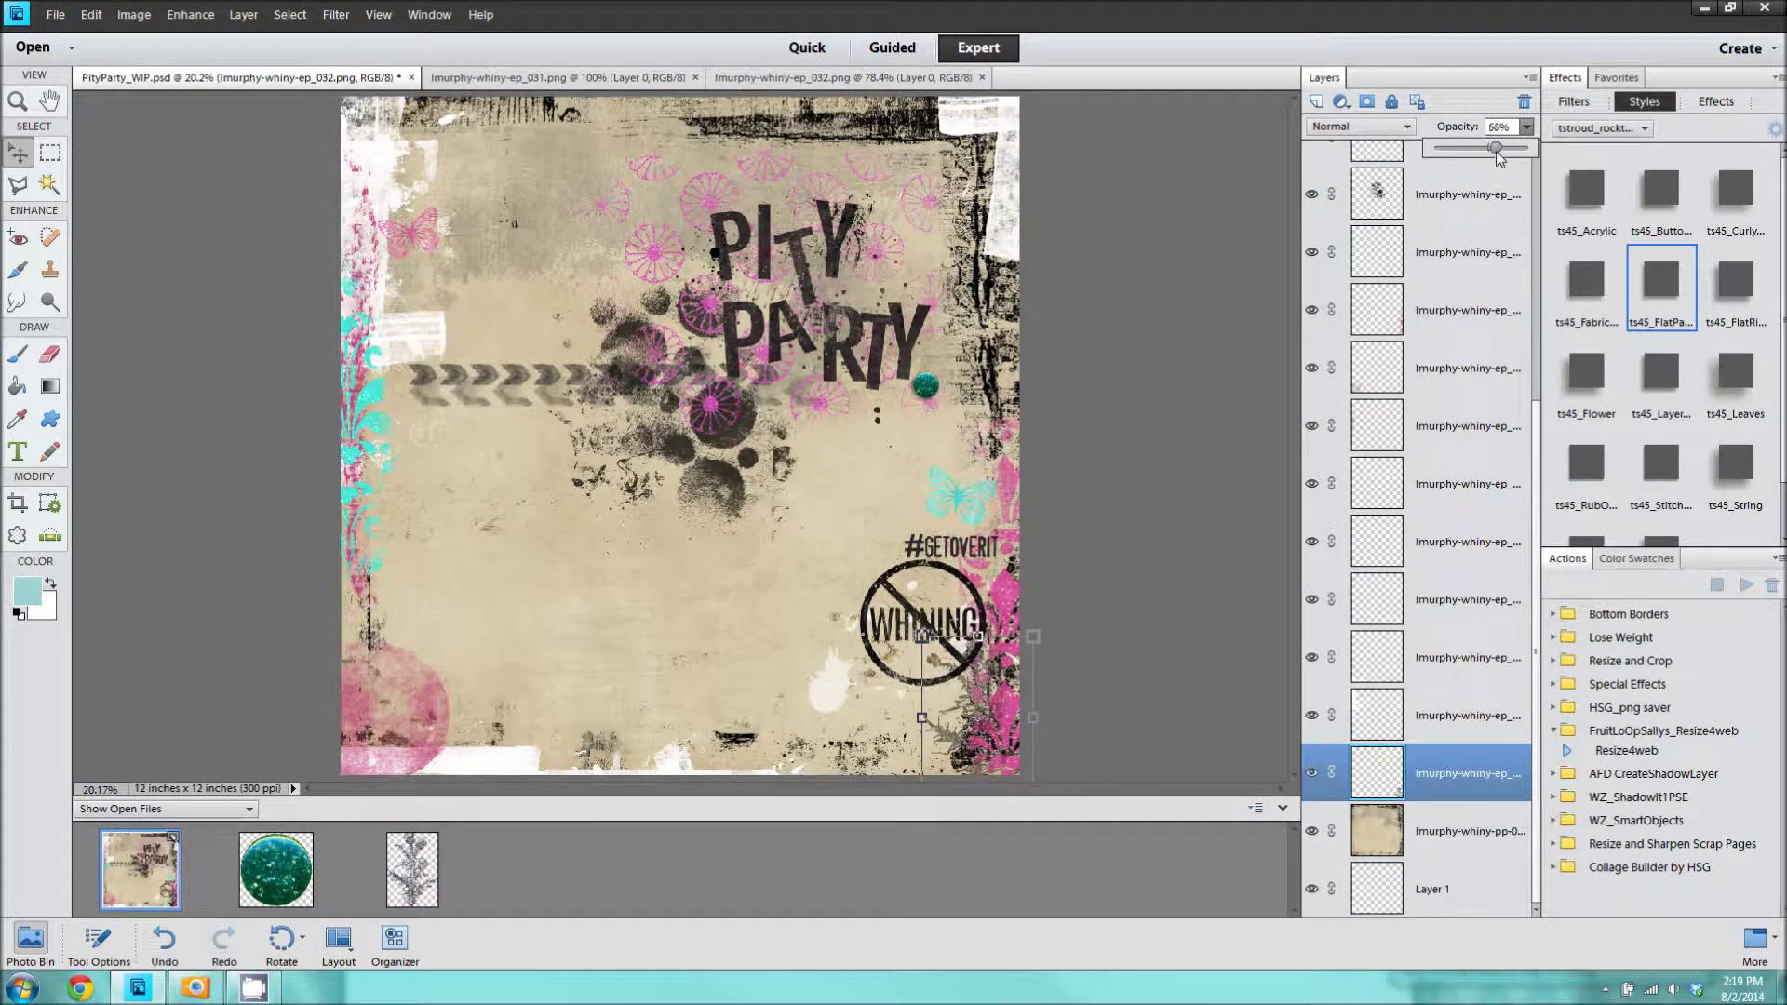
click(926, 387)
Step: Place the HEY arrow-and-circle doodle at the lower left of the page
click(112, 898)
drag(549, 870, 959, 595)
drag(806, 670, 429, 714)
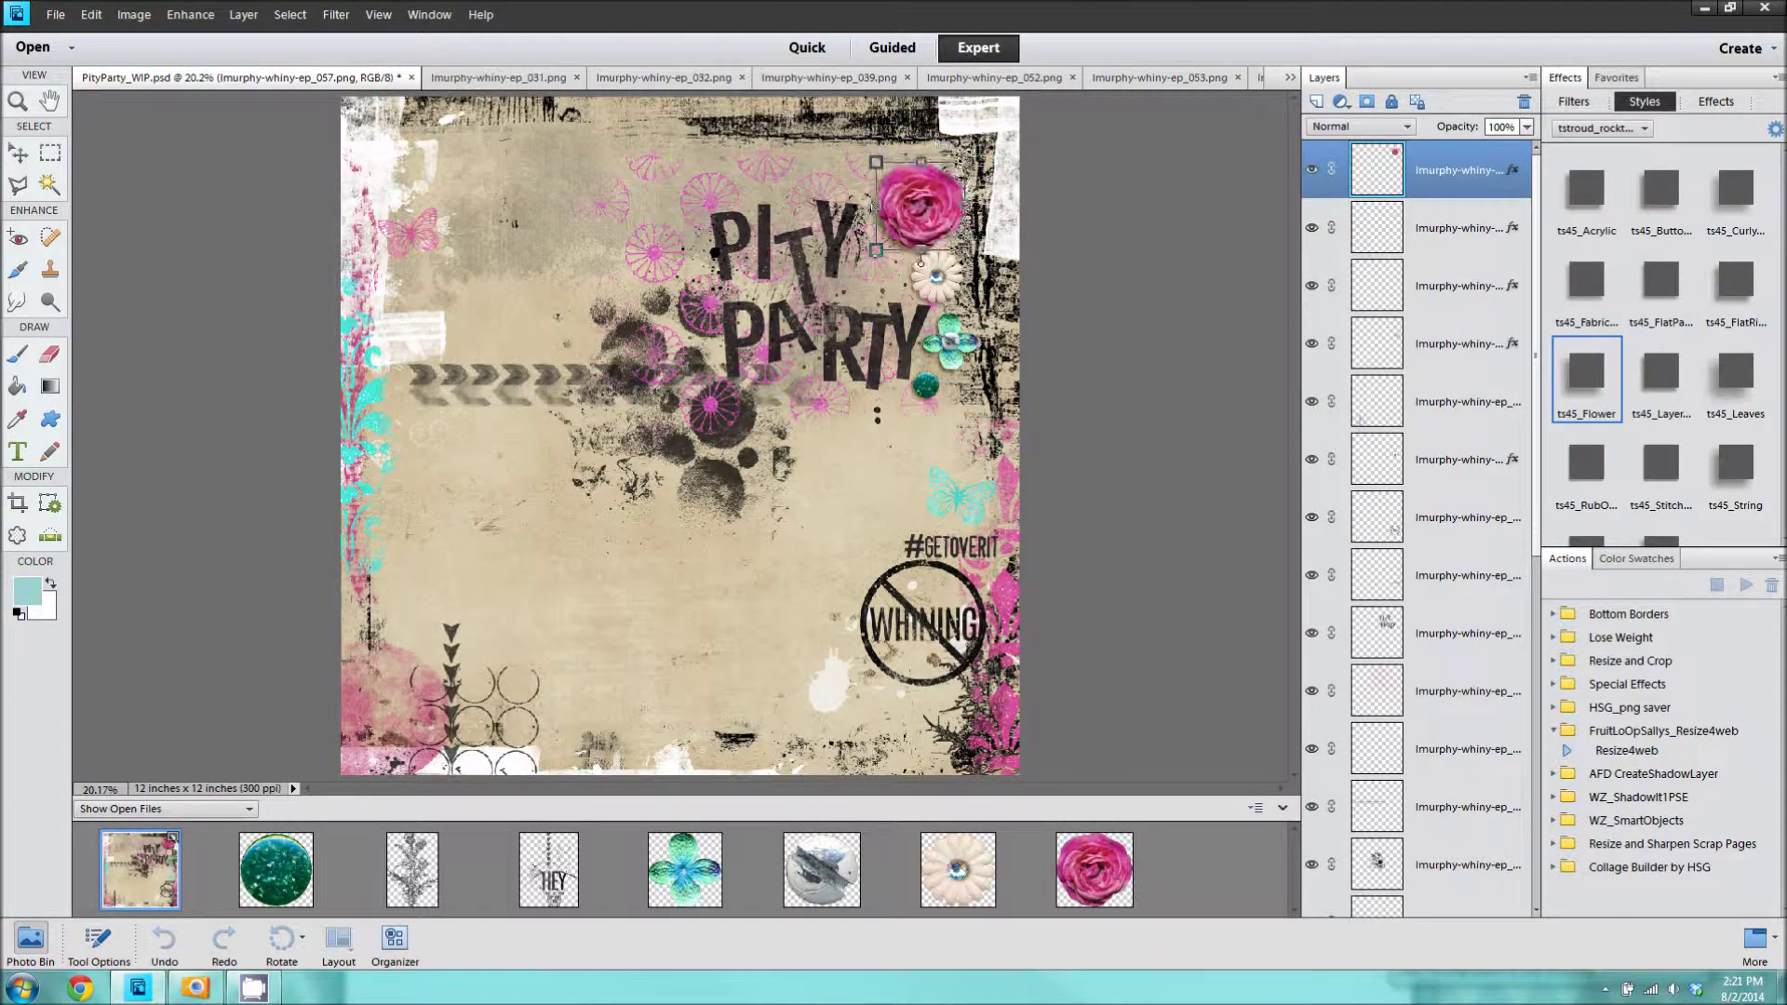
Step: Position the pink rose beside PITY and nudge the white flower up beside PARTY
mouse_move(916, 205)
mouse_down()
mouse_move(884, 257)
mouse_move(900, 391)
mouse_up()
click(858, 335)
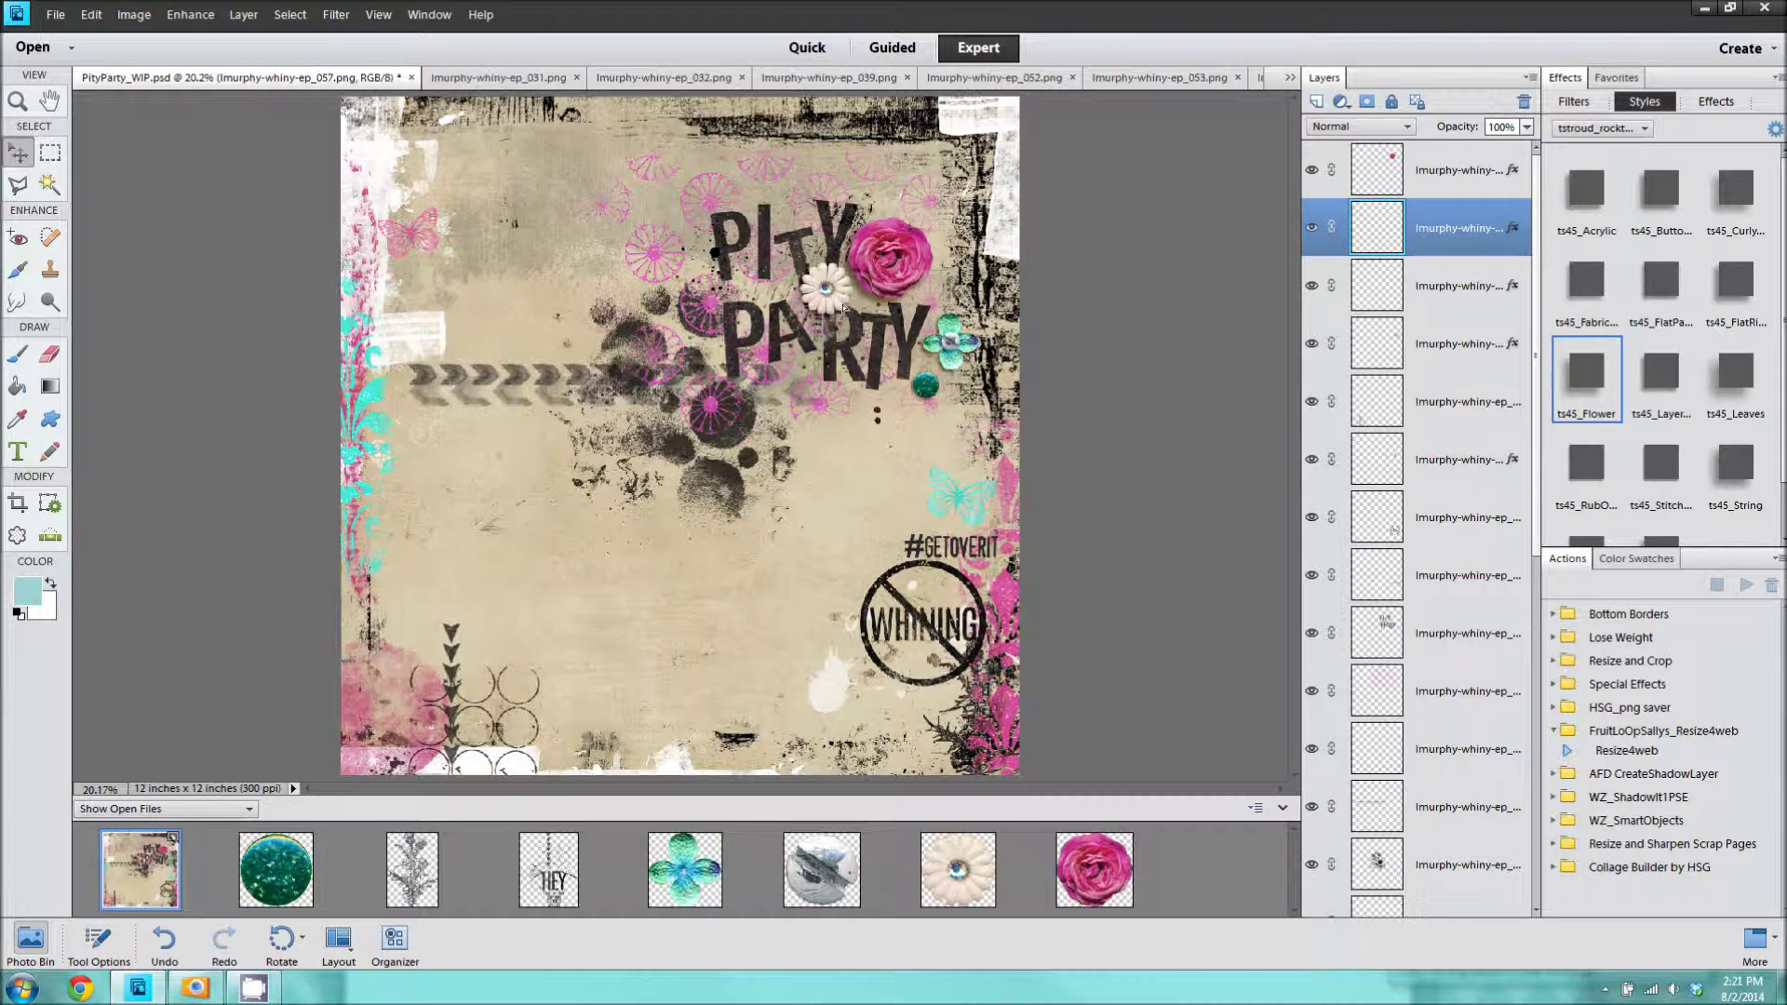
drag(774, 421, 773, 400)
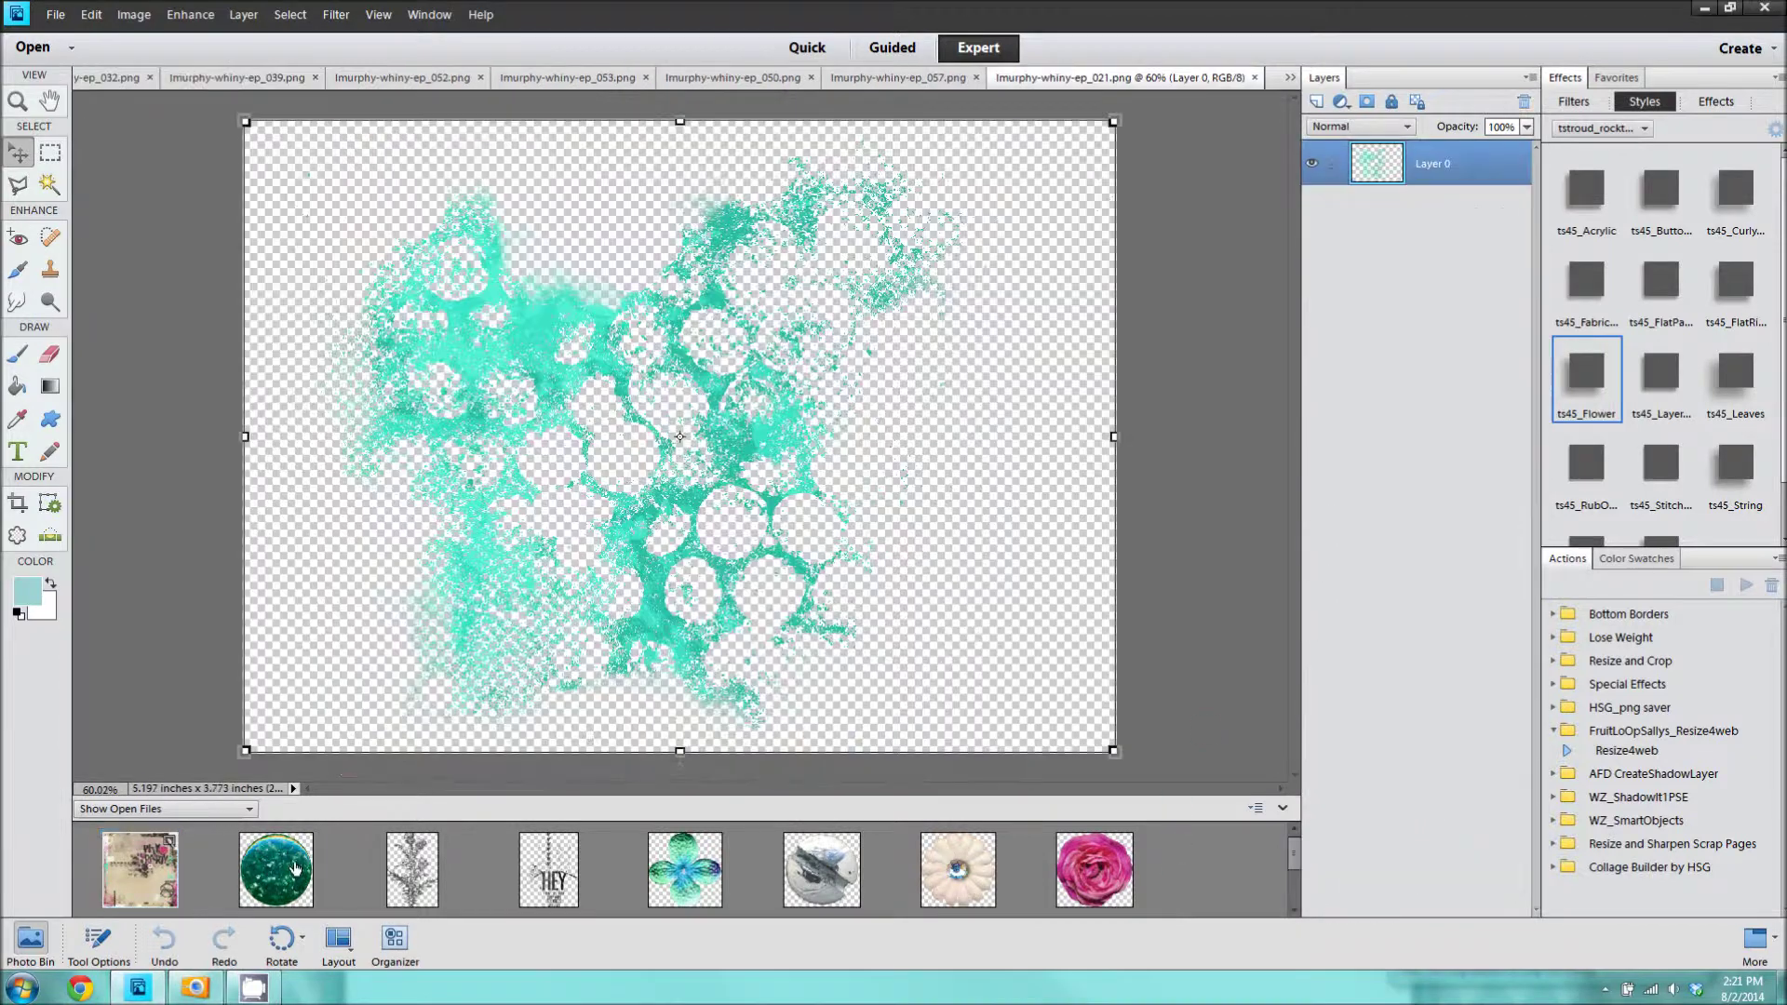
right_click(1108, 865)
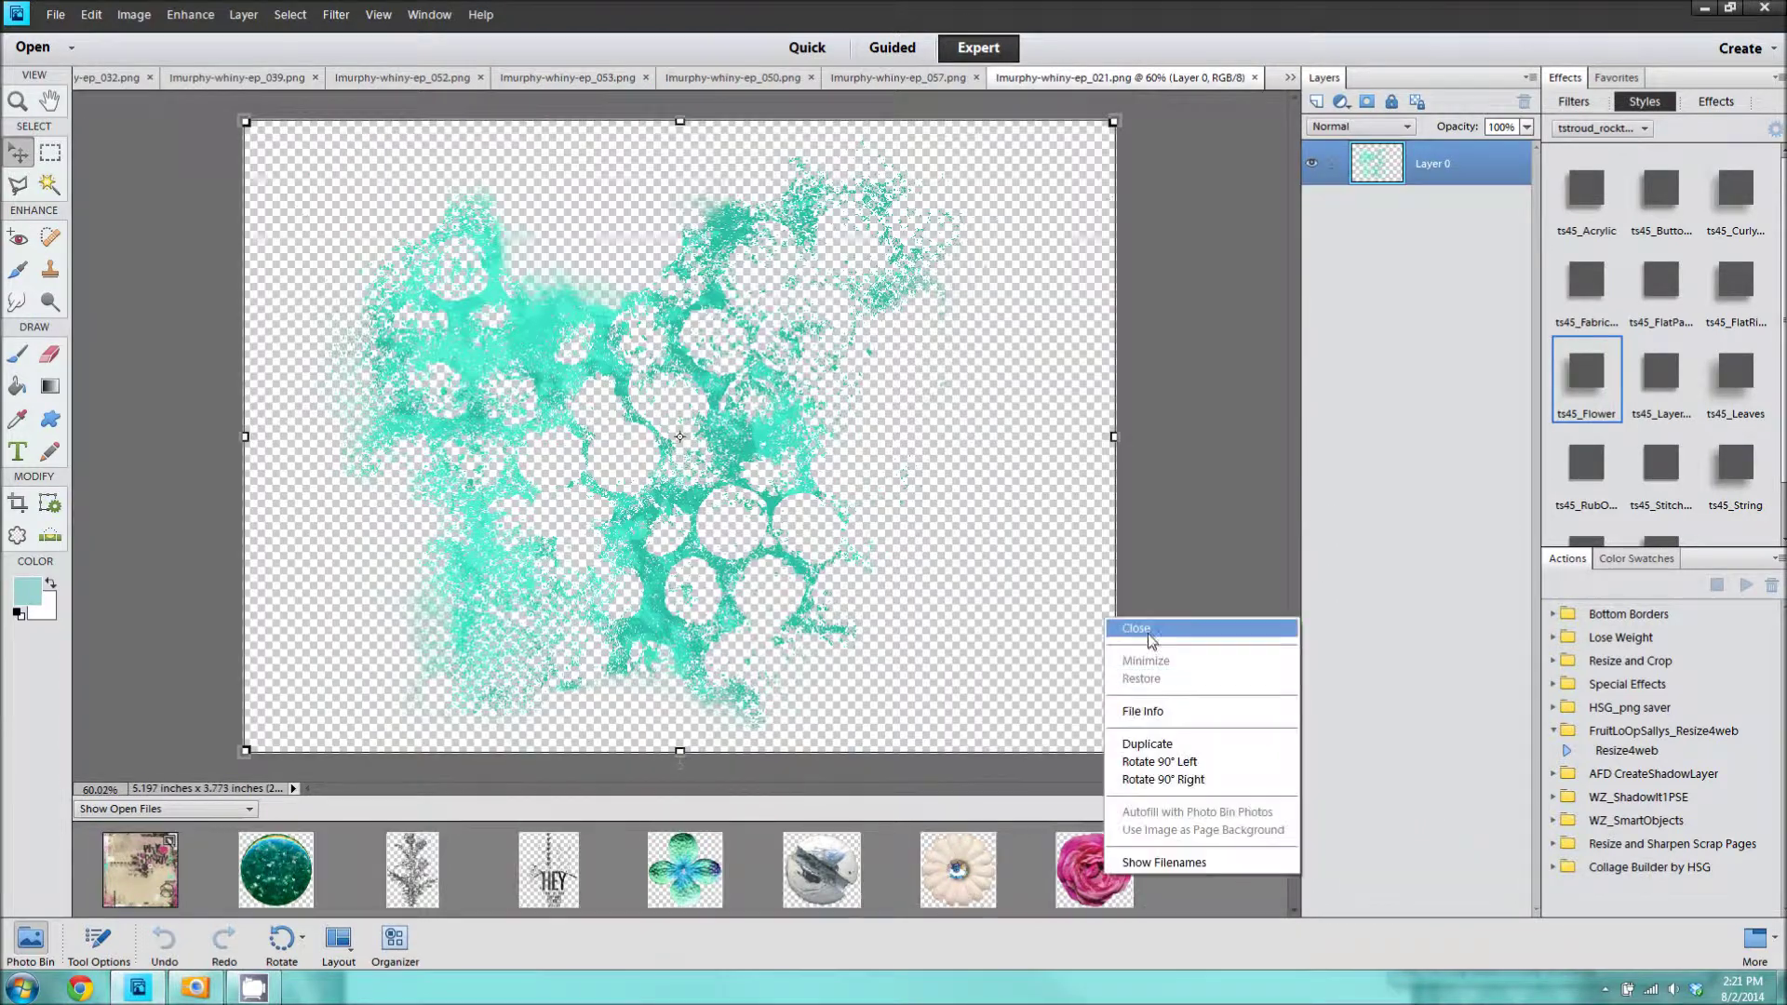
Step: Close unneeded files and add the teal elements, layering one just above the background
click(1130, 618)
drag(713, 516, 652, 418)
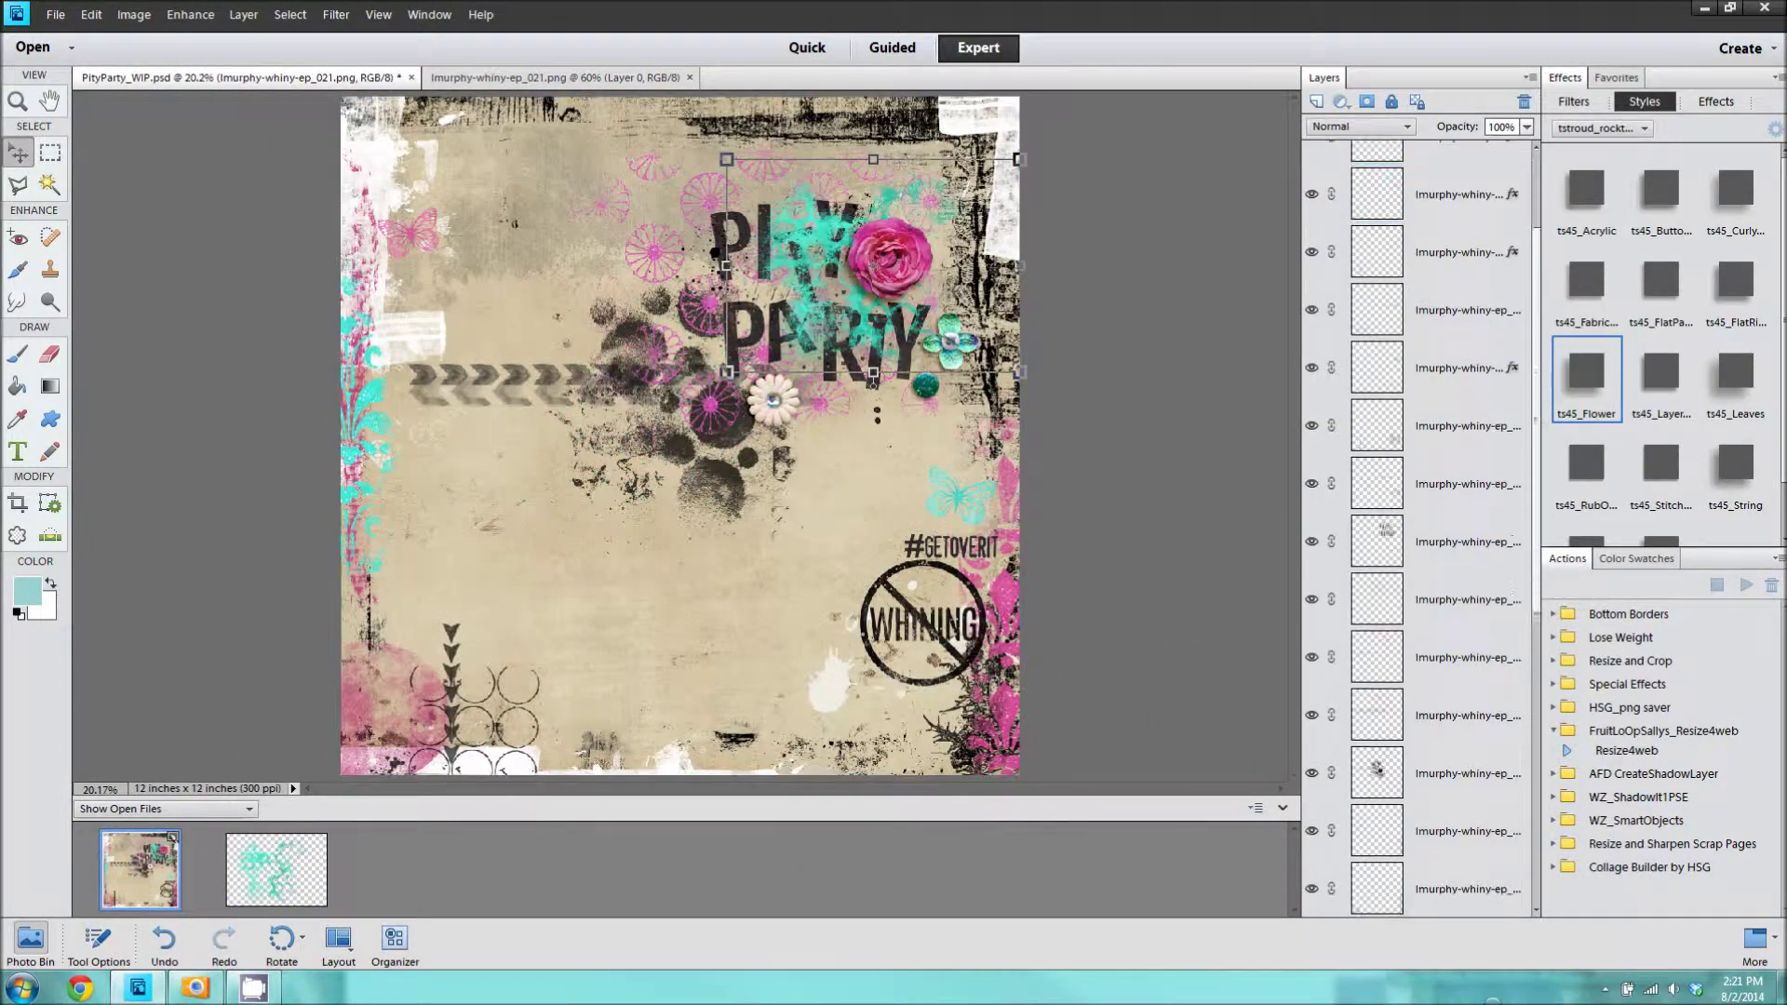
drag(1433, 837, 1432, 773)
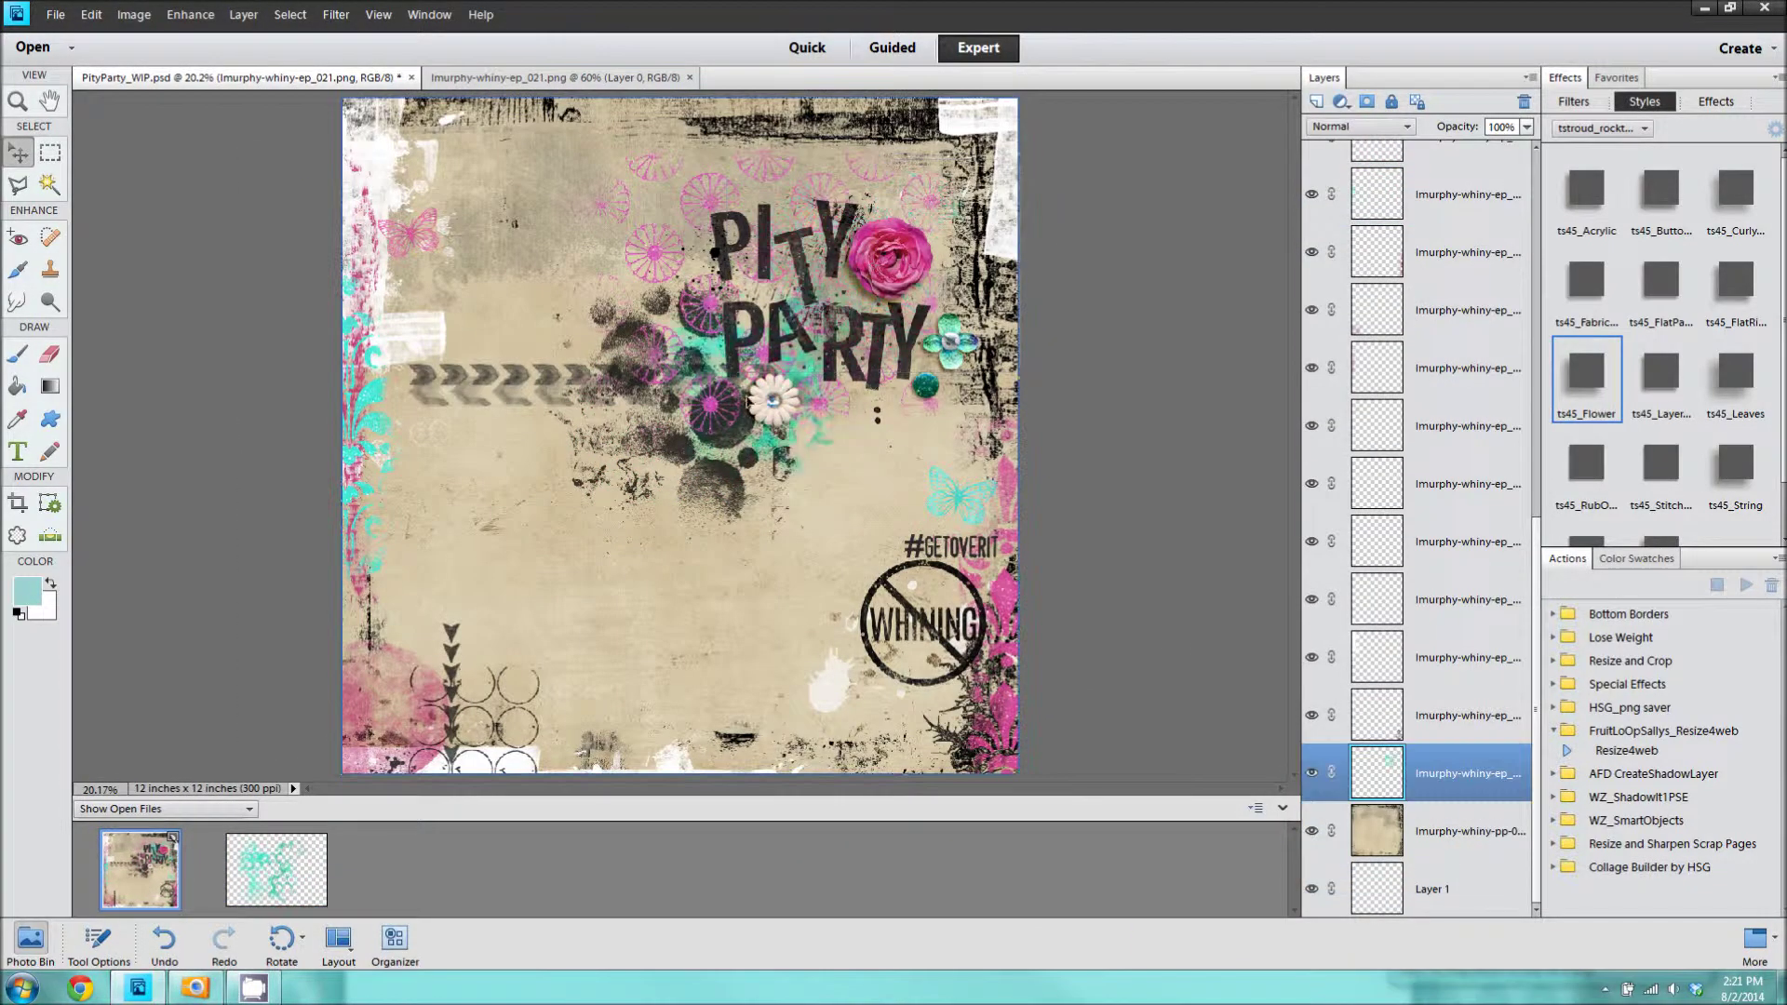
click(717, 393)
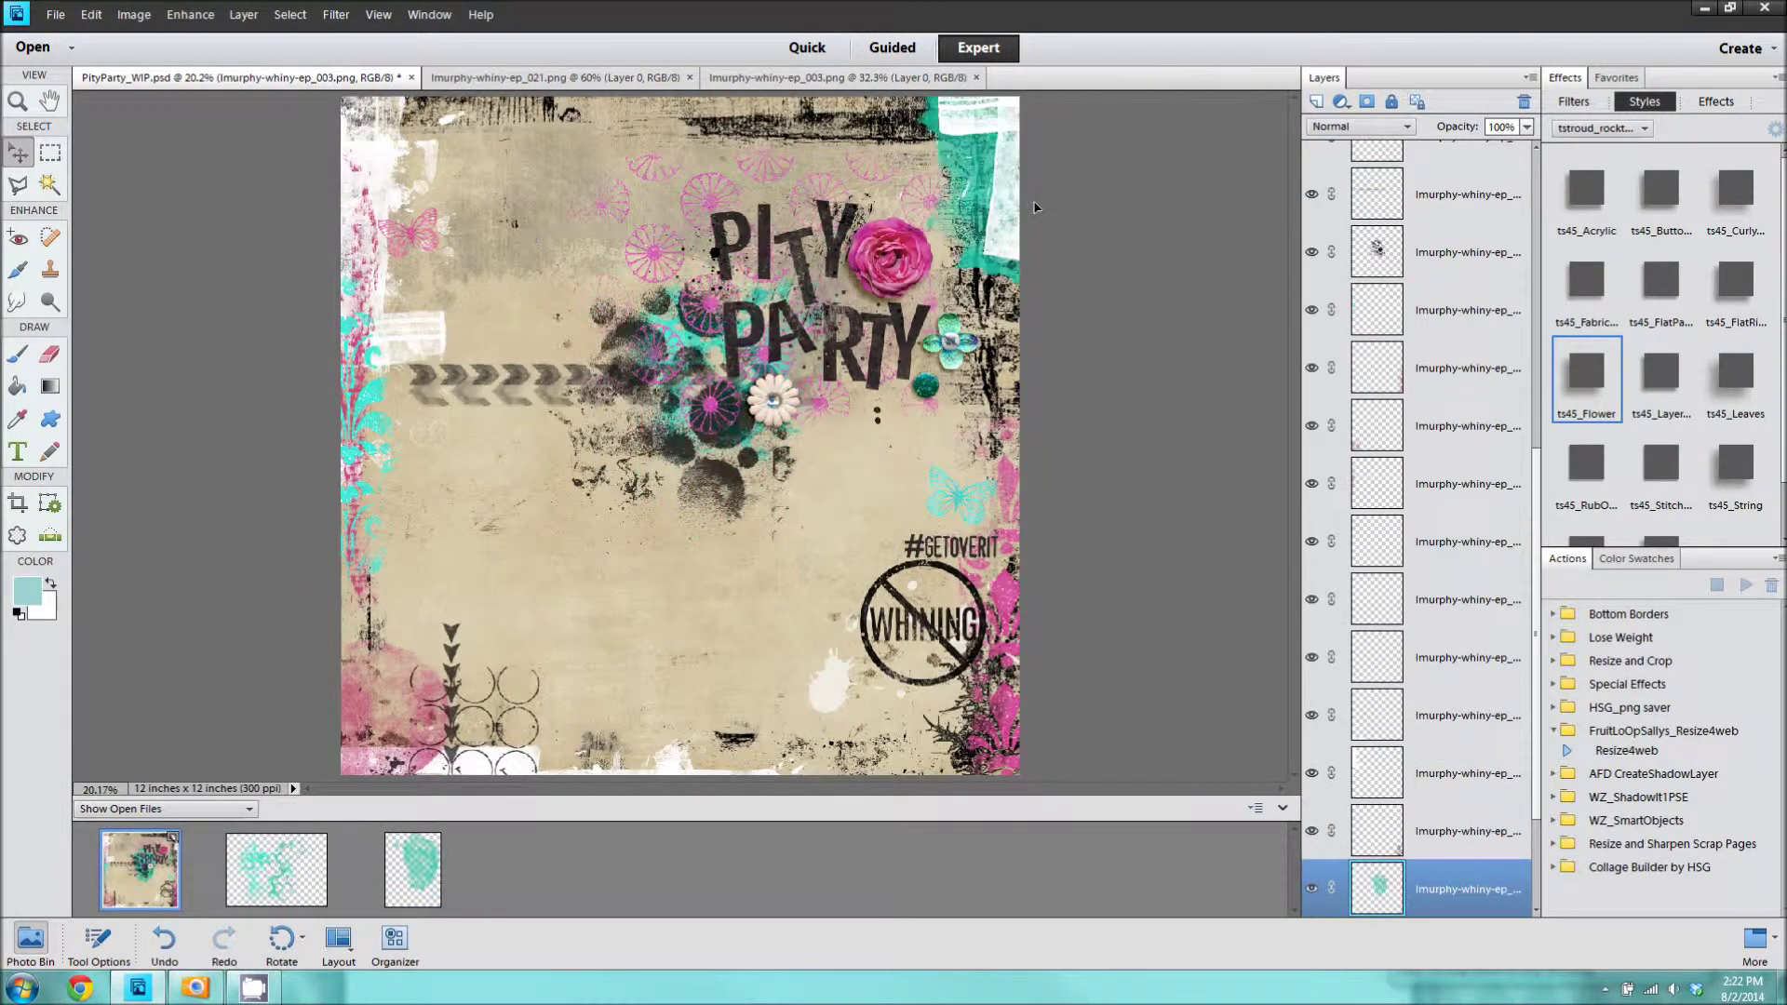
drag(413, 870, 341, 183)
click(1152, 439)
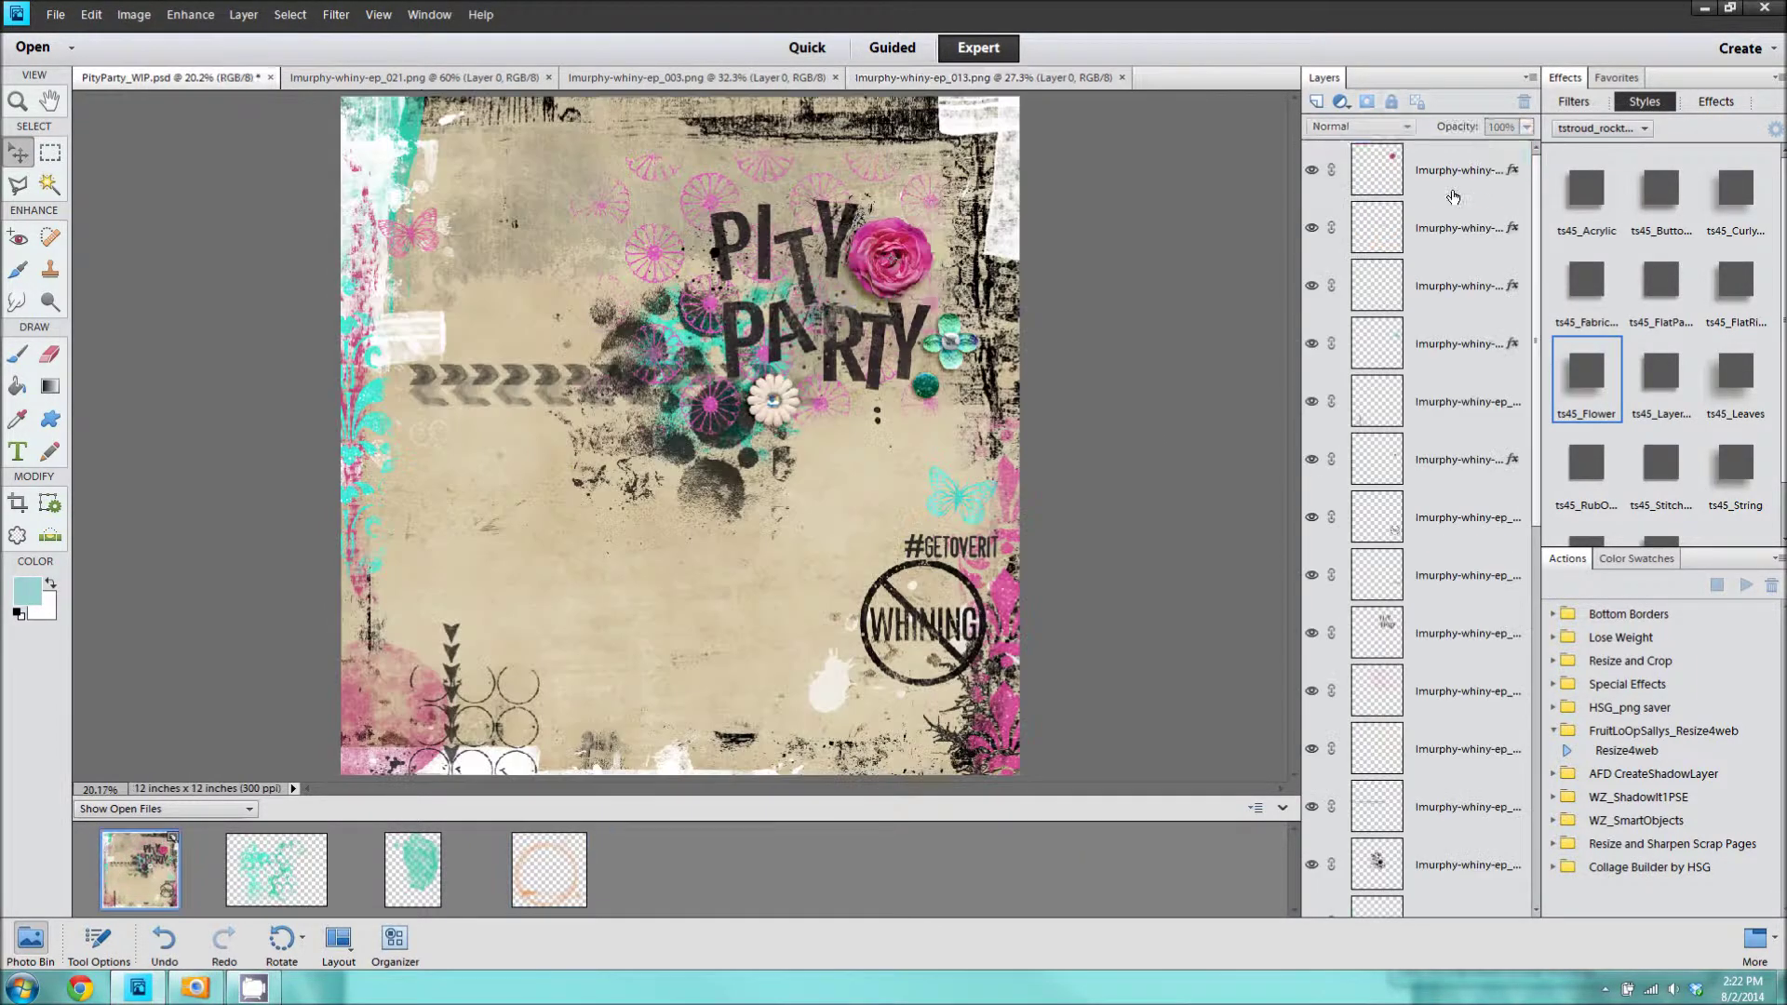
Step: Add the orange ring element with a copy toward the top right, plus the teal ep_003 paint
mouse_move(679, 437)
mouse_down()
mouse_move(300, 290)
mouse_move(294, 308)
mouse_move(793, 216)
mouse_up()
click(412, 870)
click(172, 843)
click(968, 80)
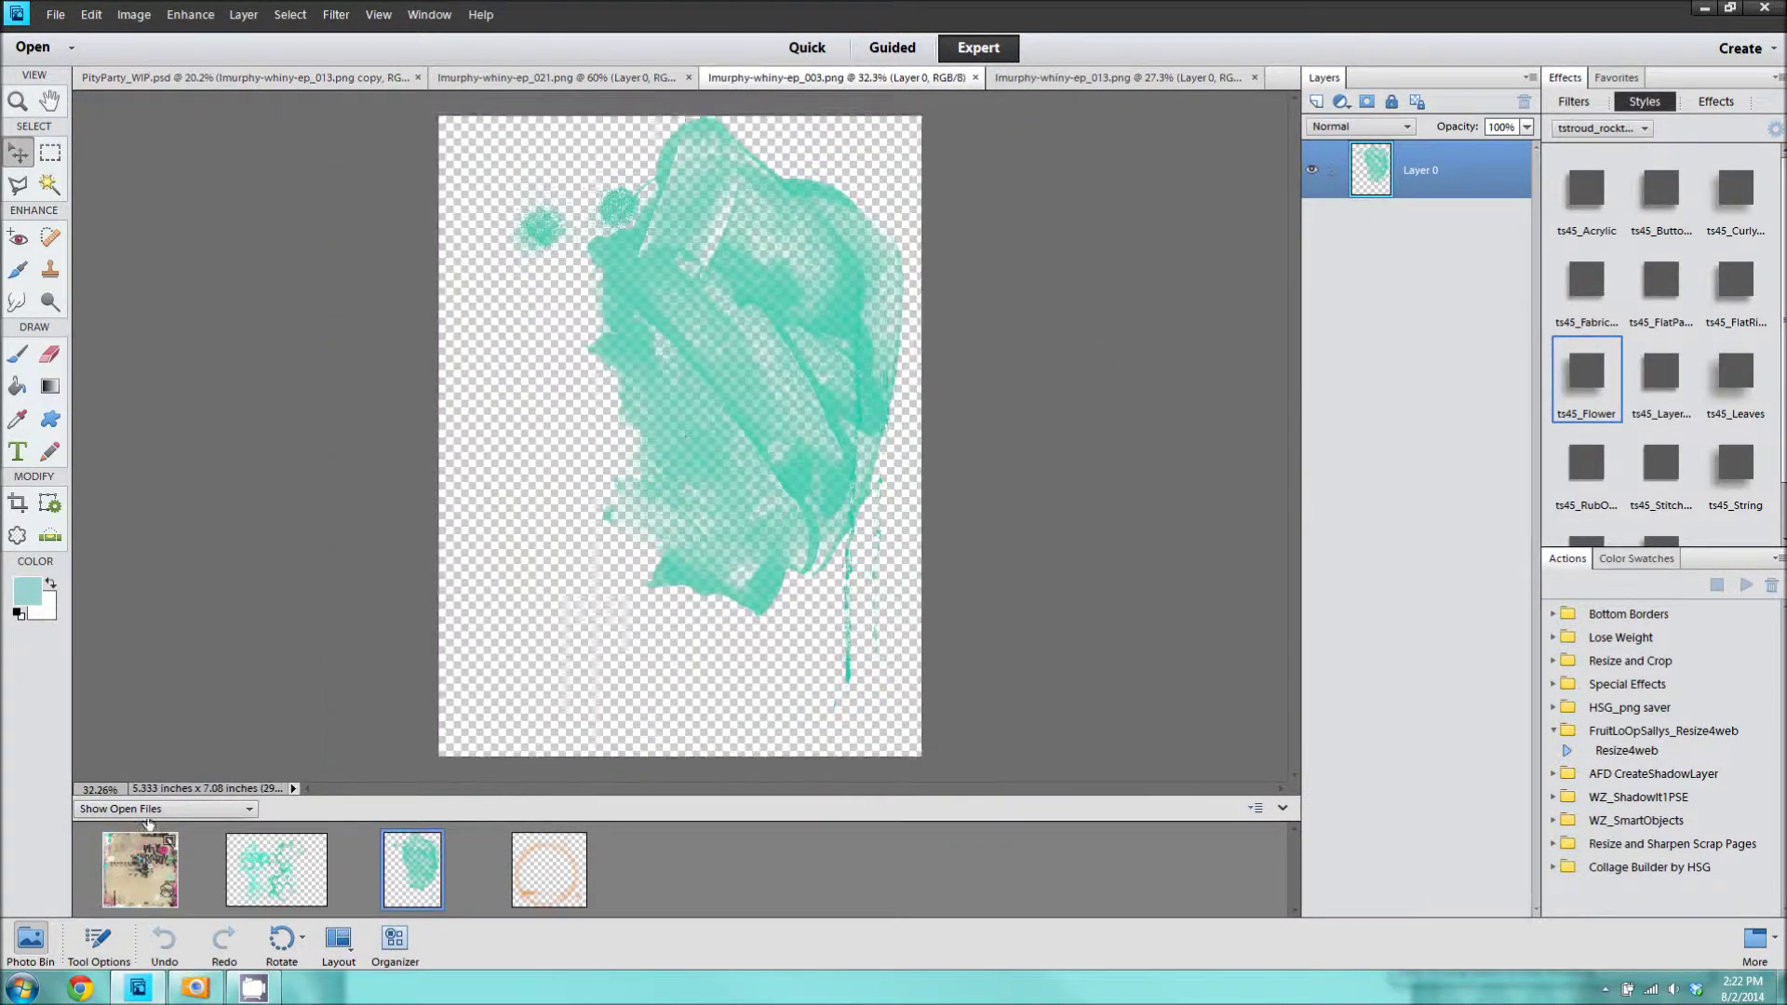
drag(116, 882, 871, 204)
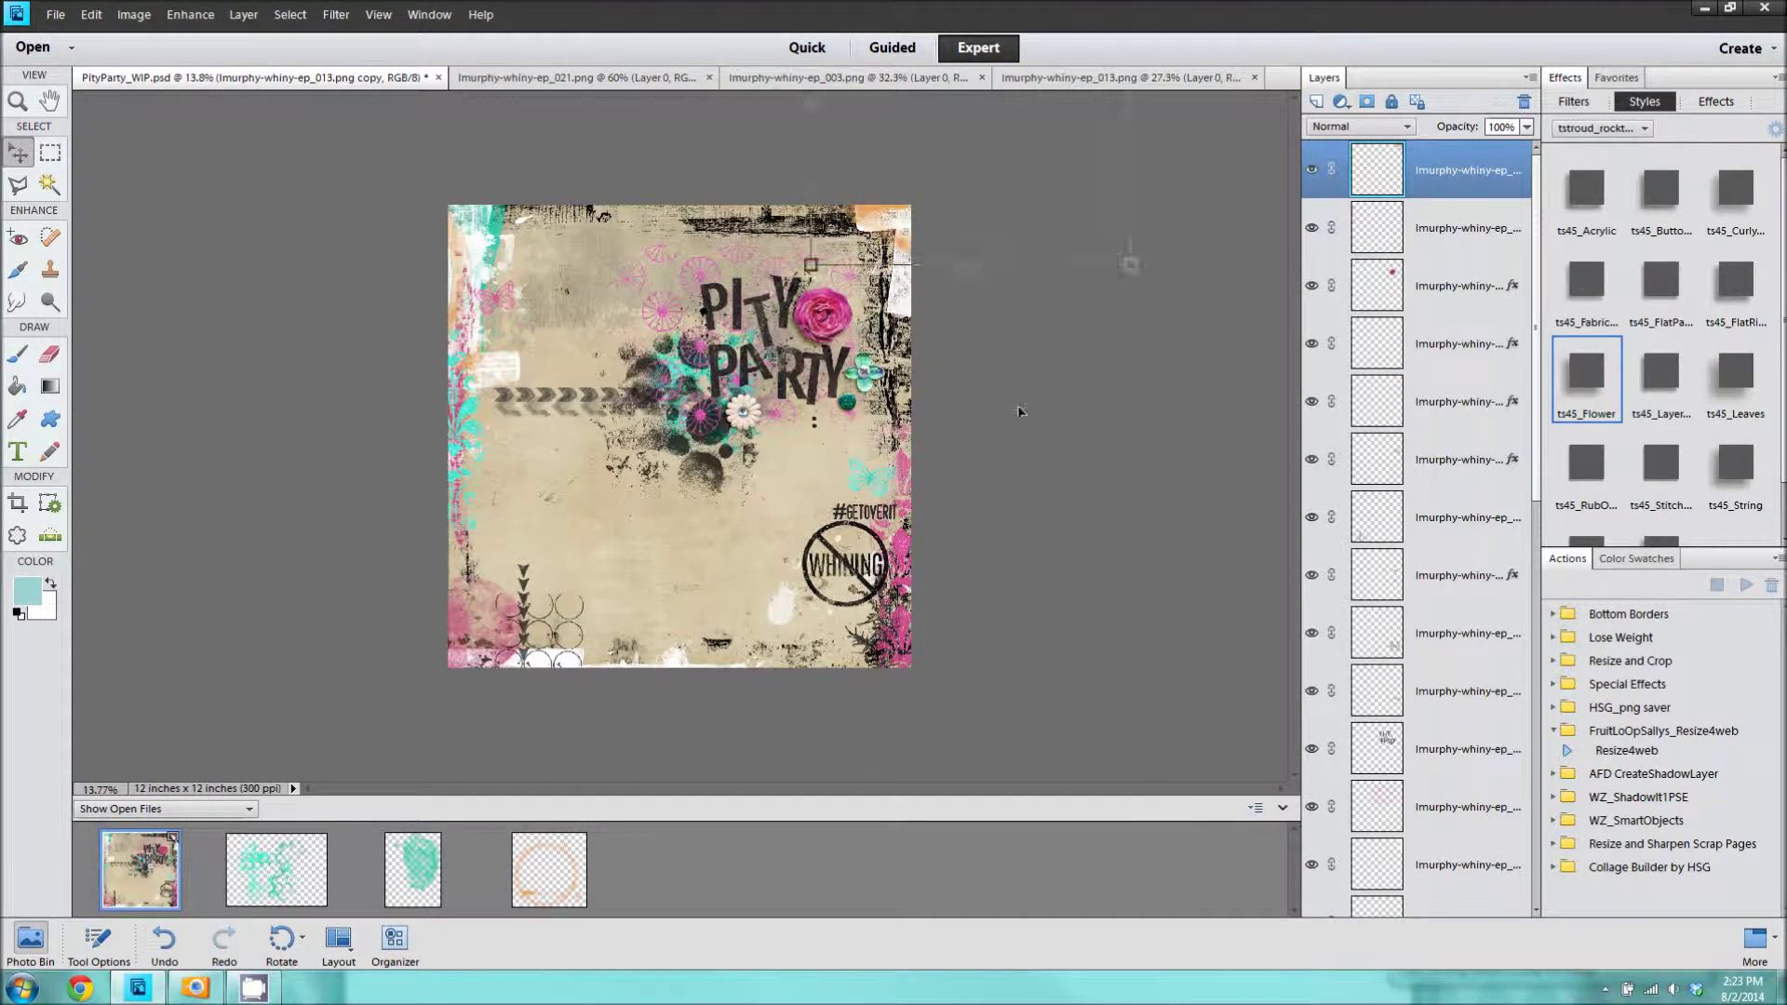
key(ctrl+0)
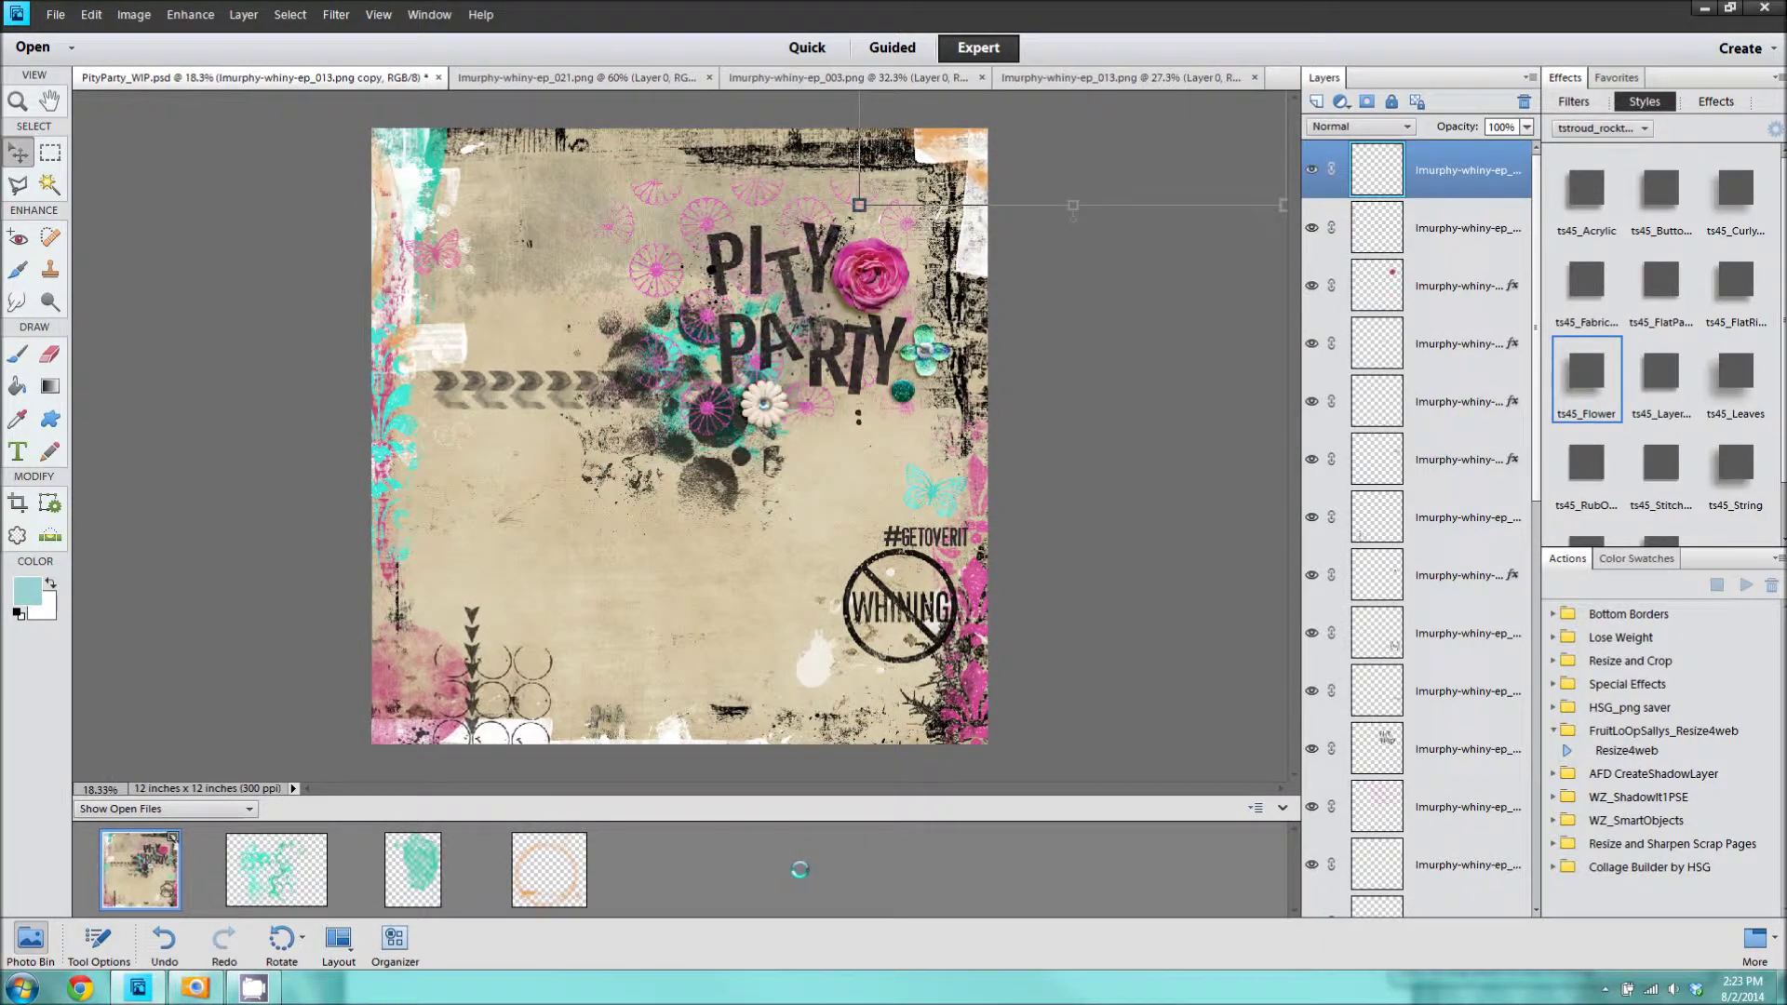
Step: Drop orange paint at the page's bottom-left and close all images except PityParty
mouse_move(685, 869)
mouse_down()
mouse_move(423, 664)
mouse_move(573, 761)
mouse_up()
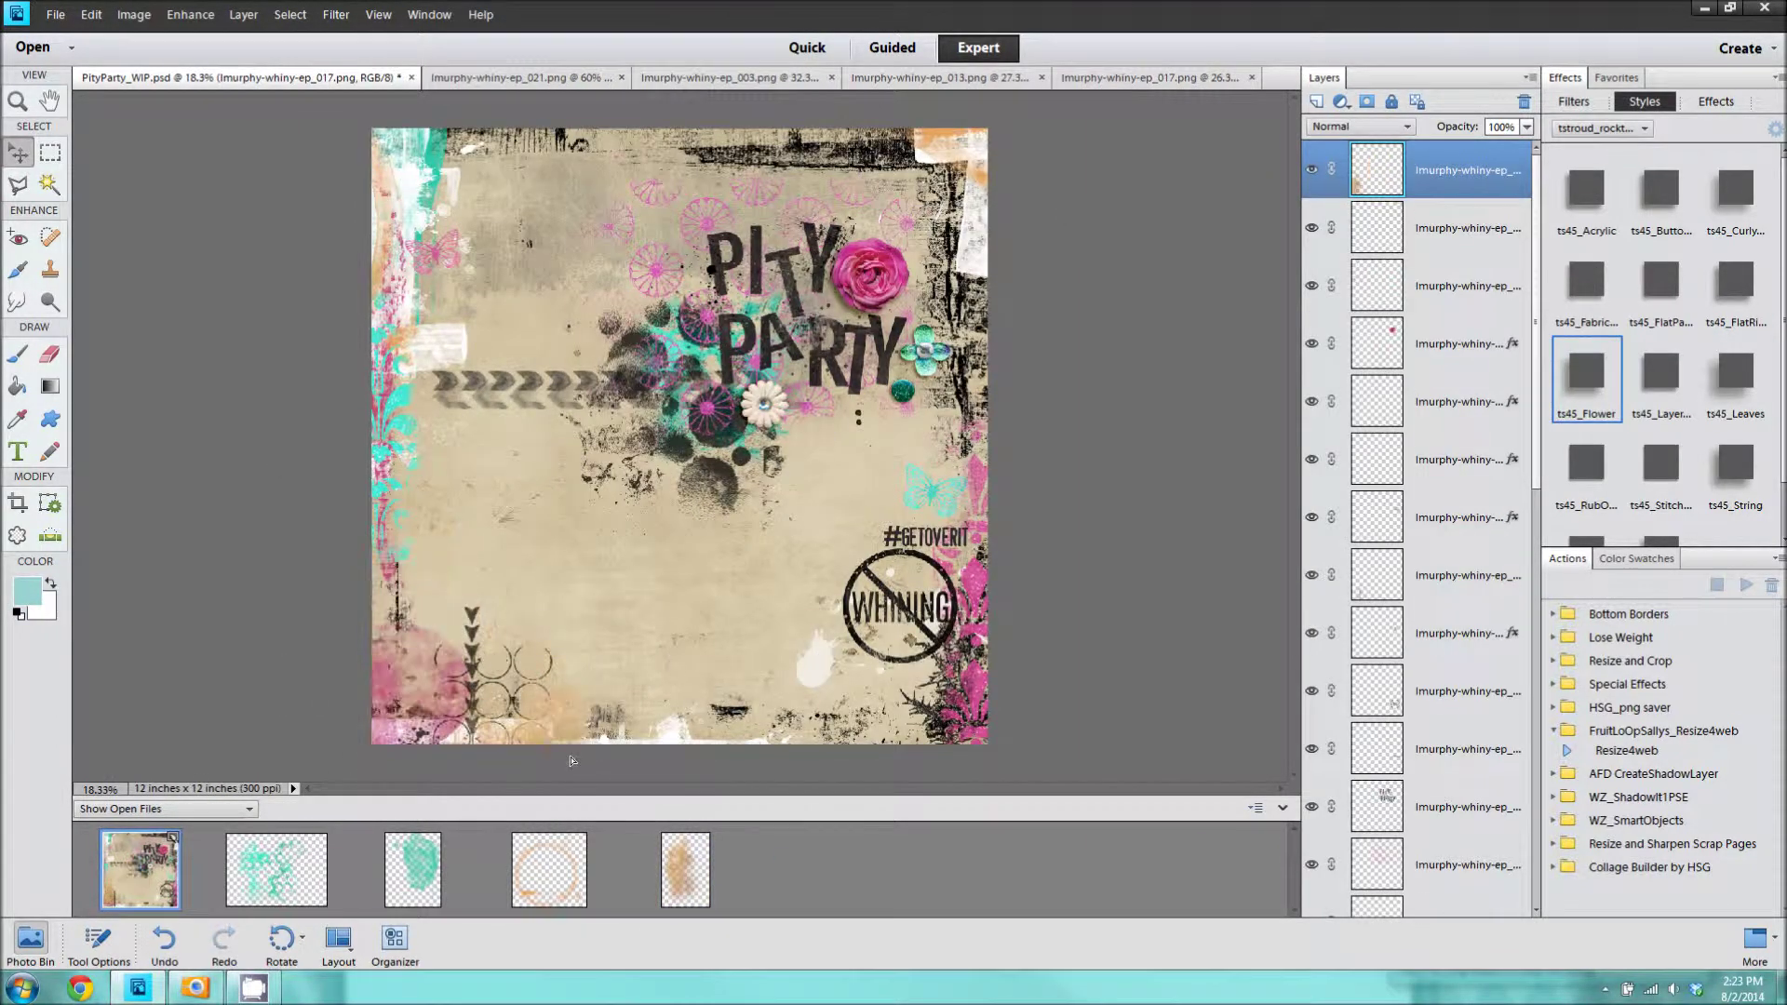
right_click(685, 865)
click(726, 606)
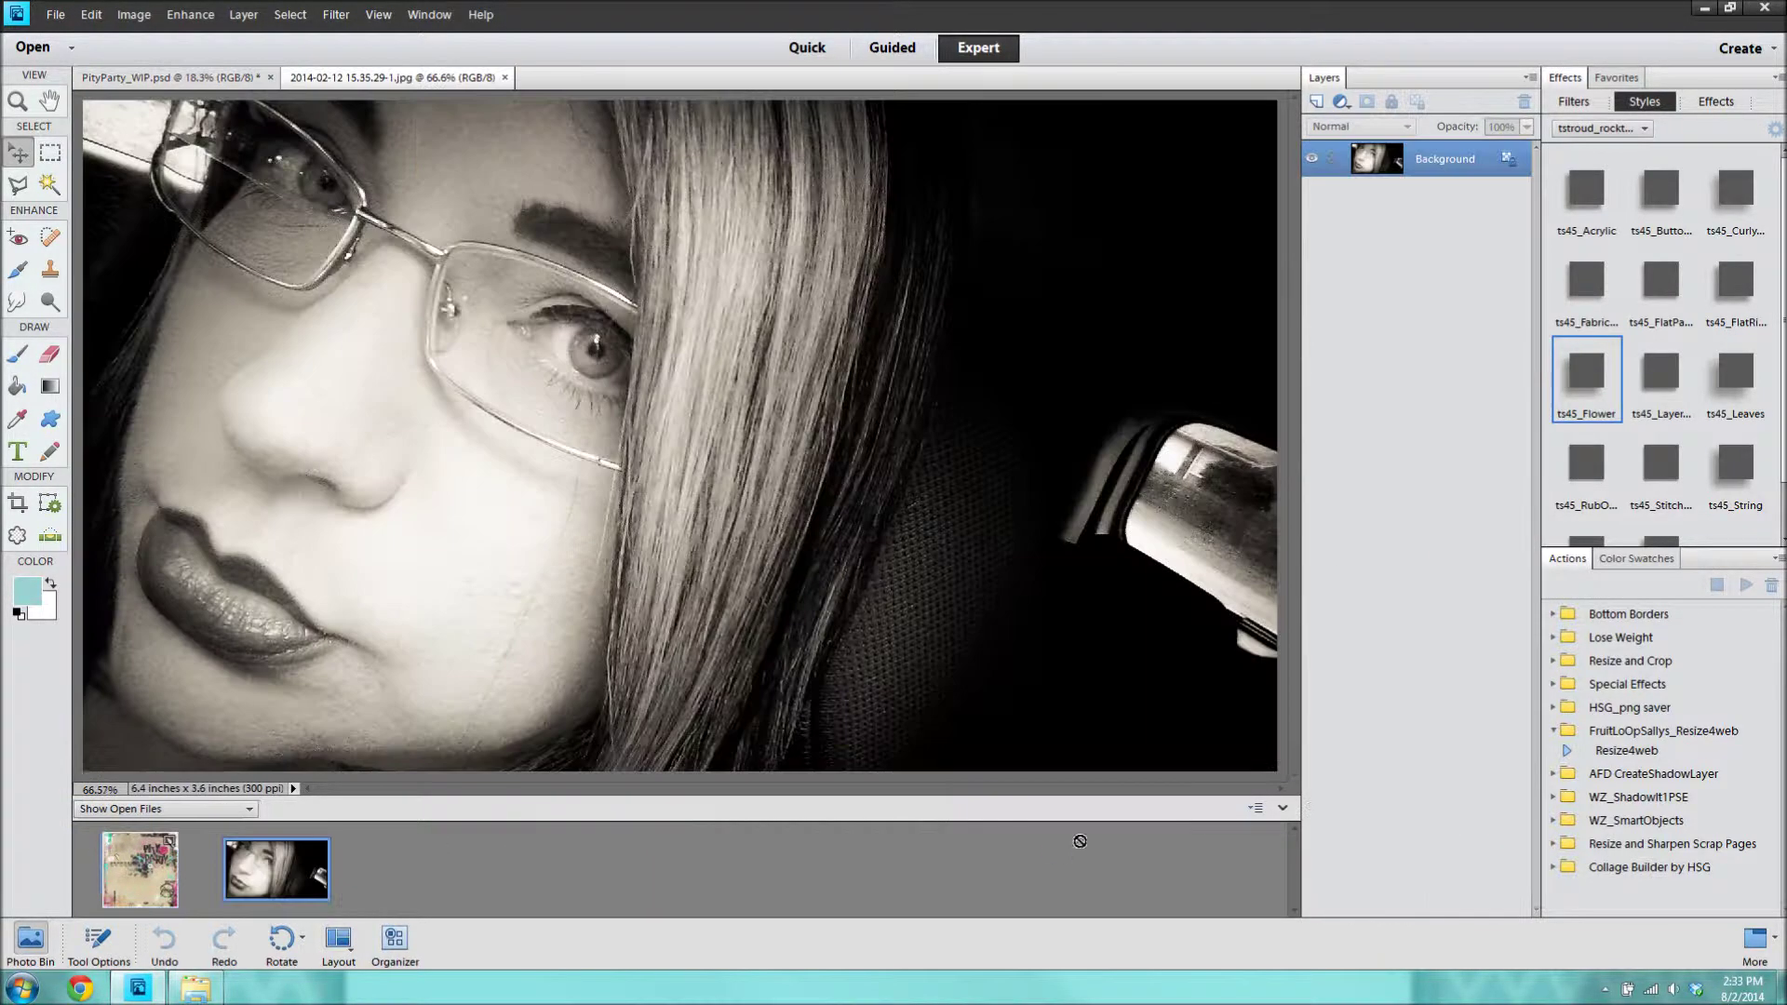
click(121, 852)
Step: Place the portrait photo, clip it to the layer beneath with Ctrl+G, and tilt it slightly
mouse_move(282, 879)
mouse_down()
mouse_move(825, 483)
mouse_move(817, 534)
mouse_move(790, 535)
mouse_move(804, 505)
mouse_up()
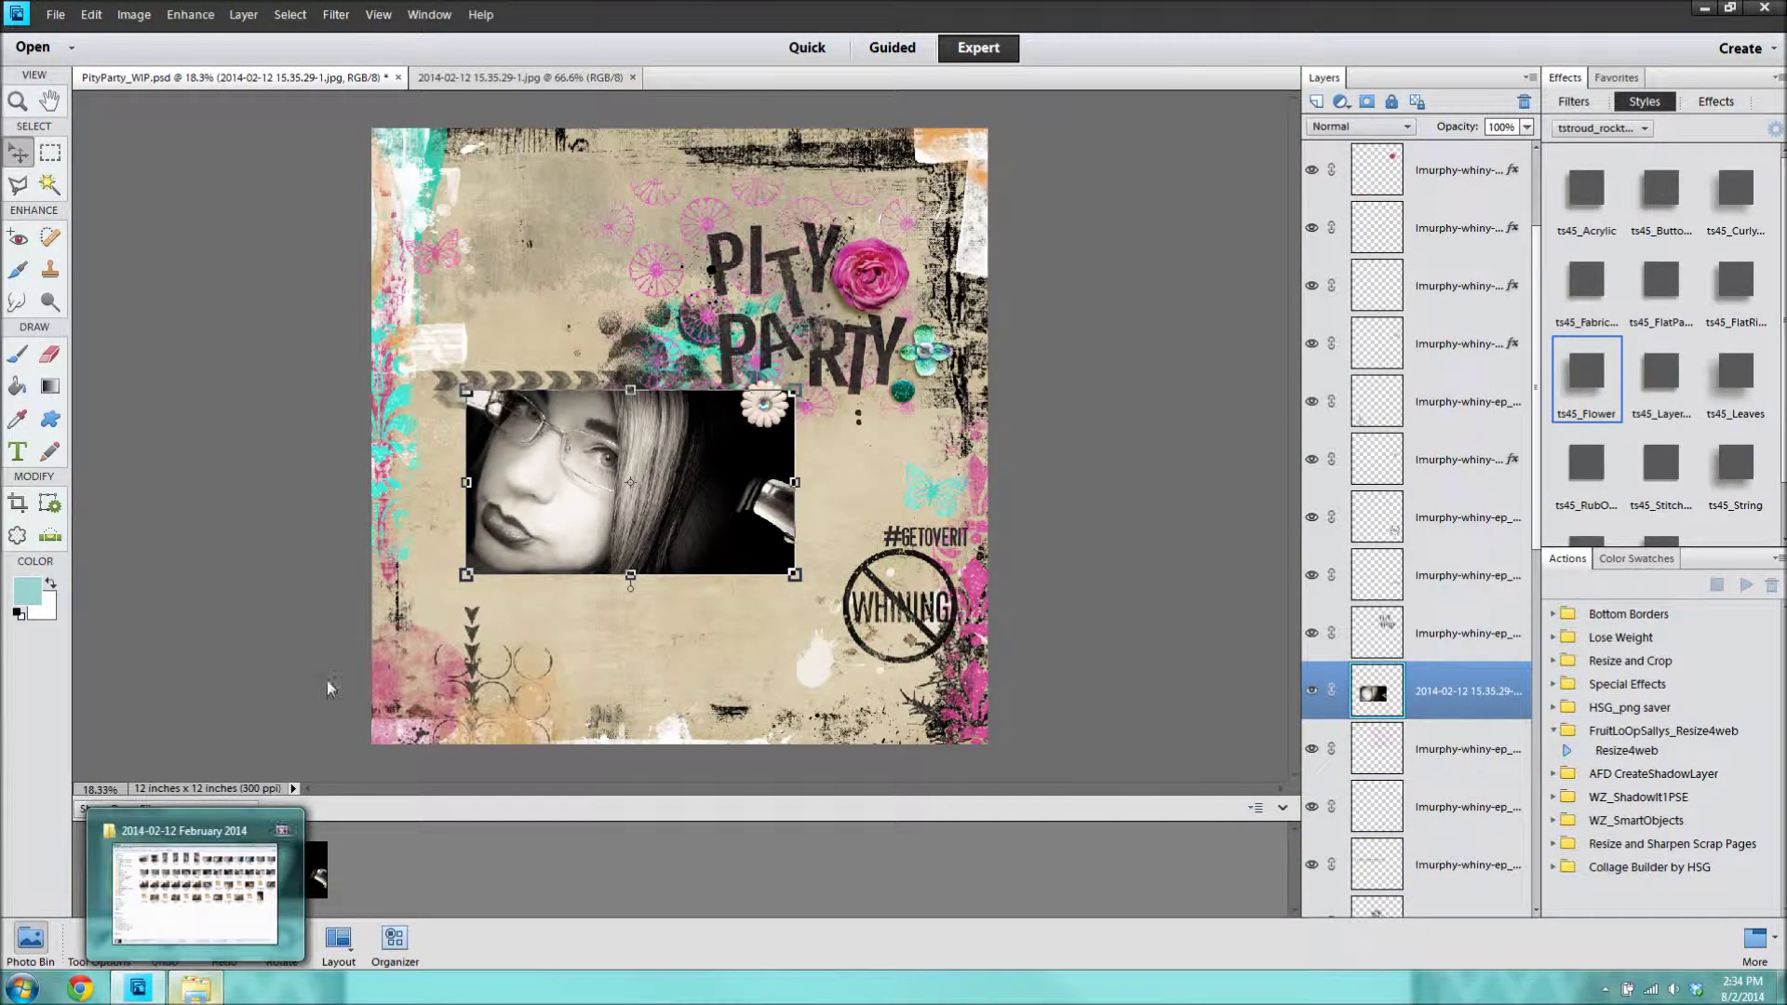
click(595, 440)
drag(596, 439, 662, 447)
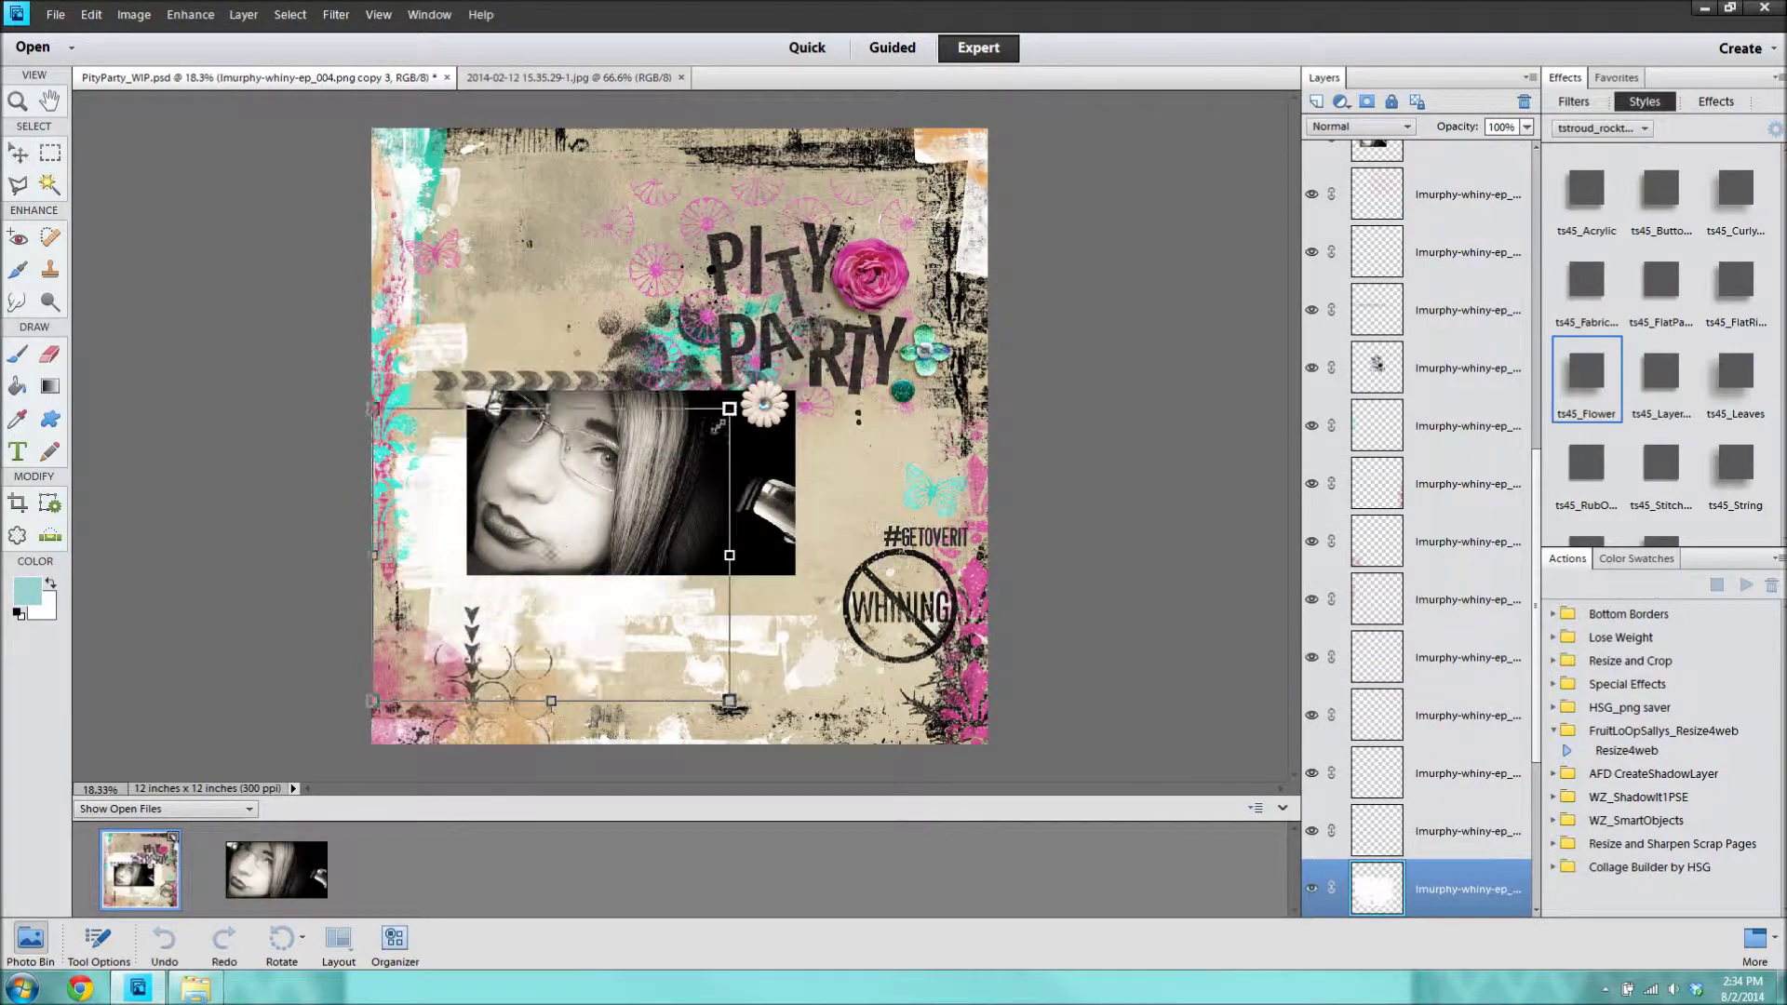
key(ctrl+z)
key(ctrl+z)
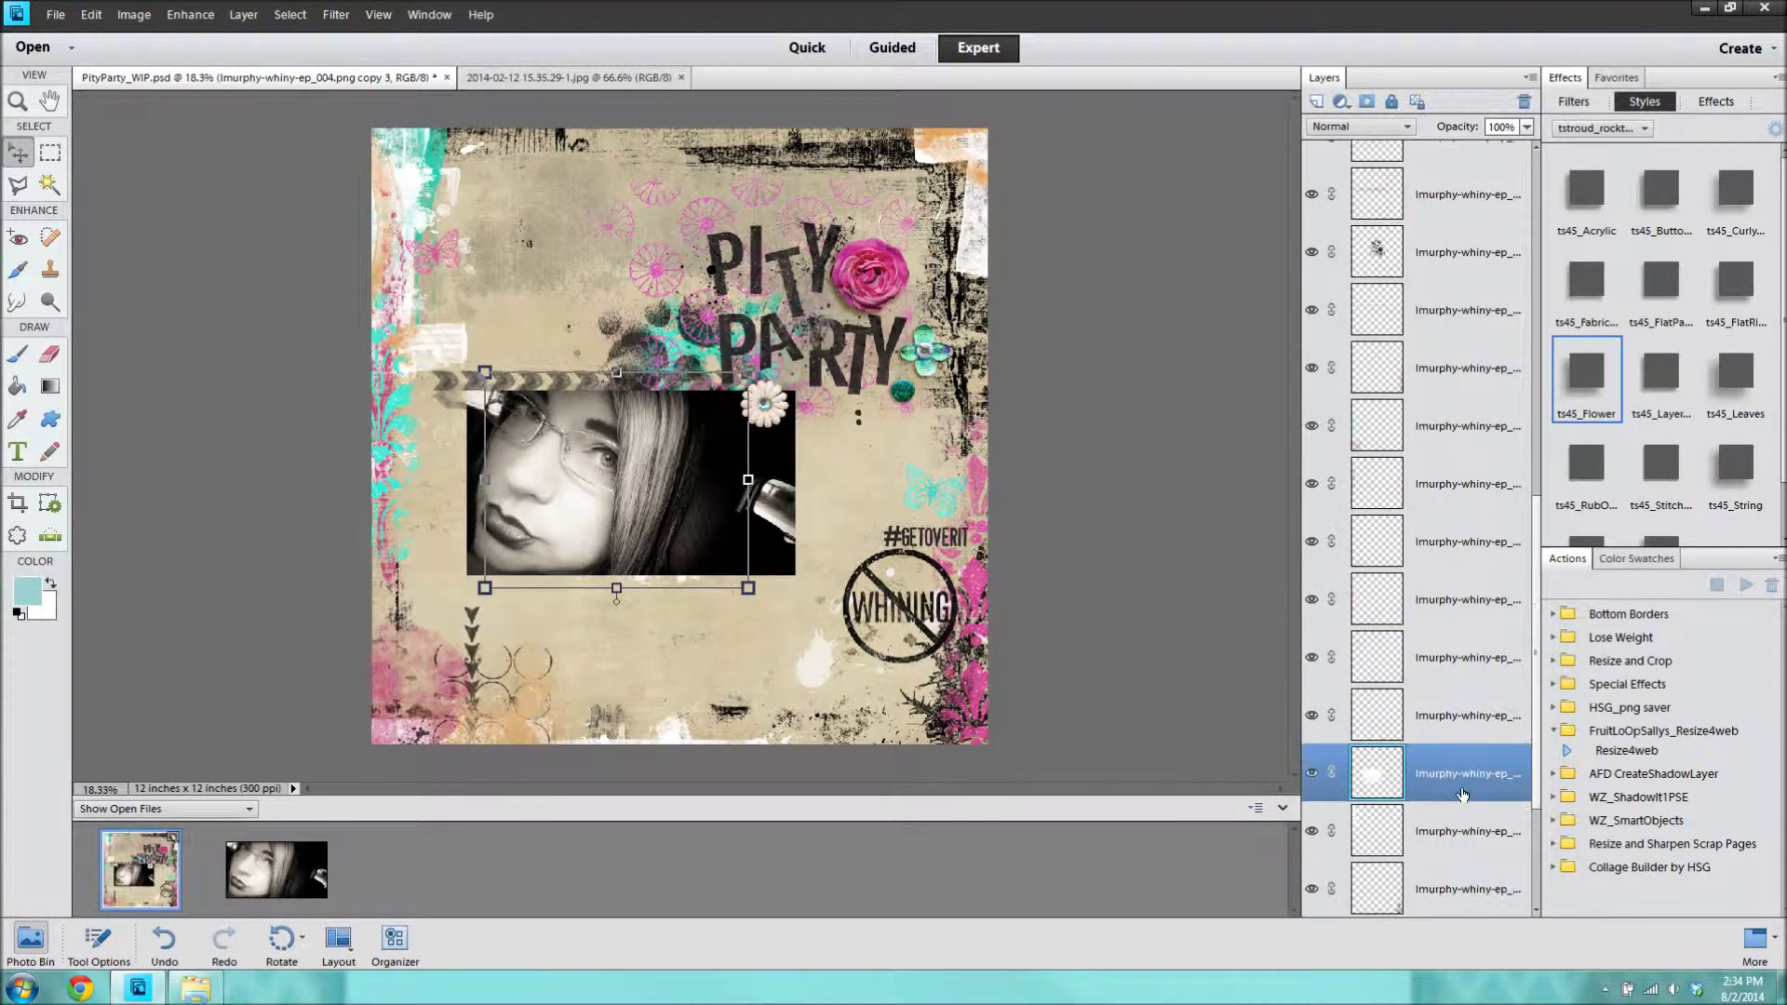
key(ctrl+g)
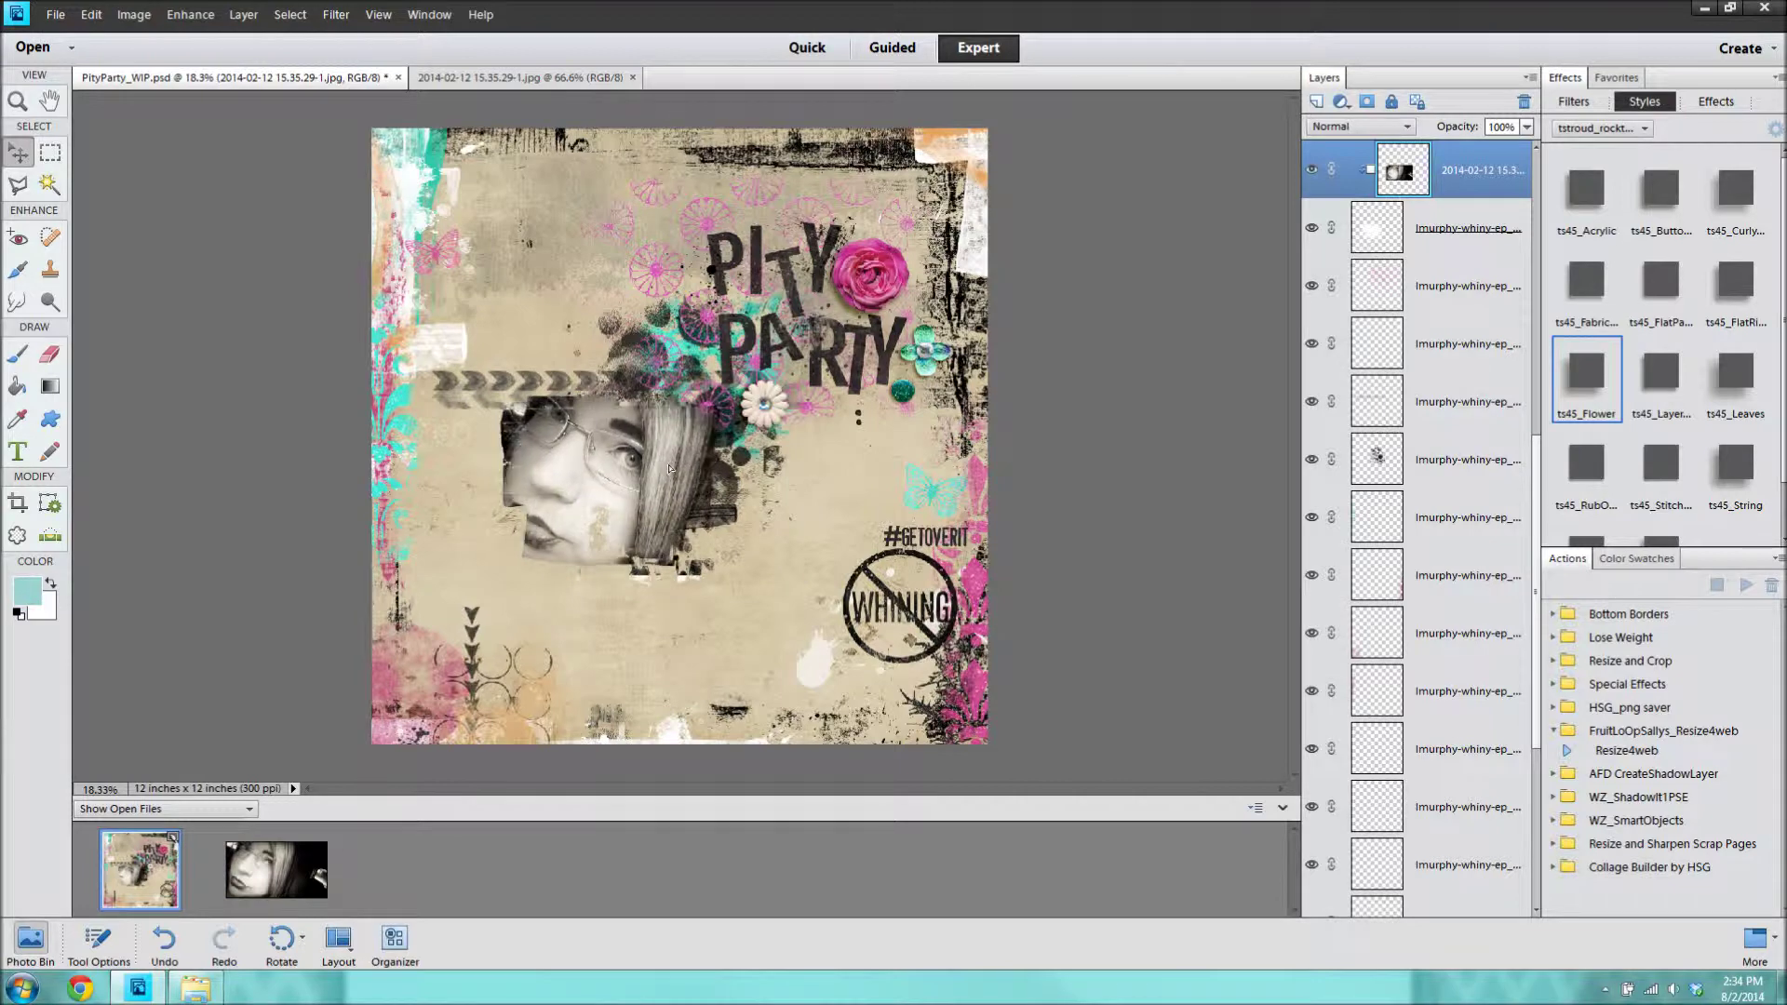
drag(668, 501, 668, 490)
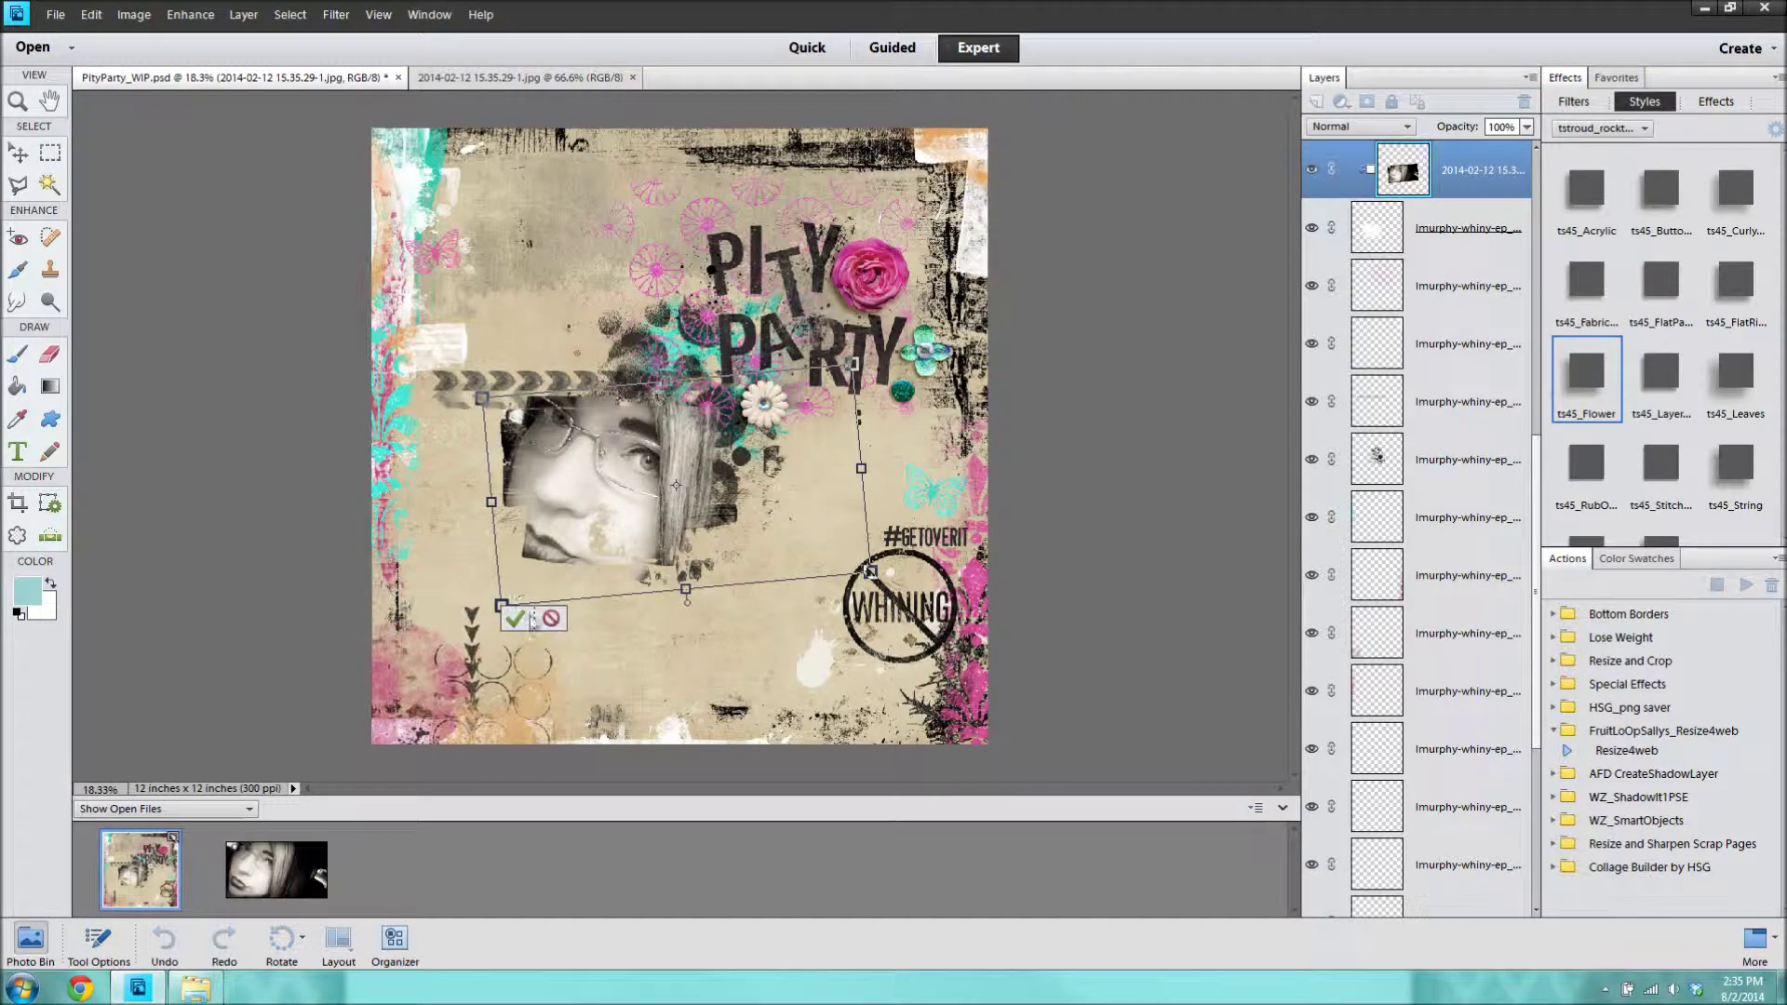
click(521, 619)
Step: Select the paper layer under the photo, cycle through Eraser, Zoom and Move, then open the screen recorder
click(1371, 230)
key(e)
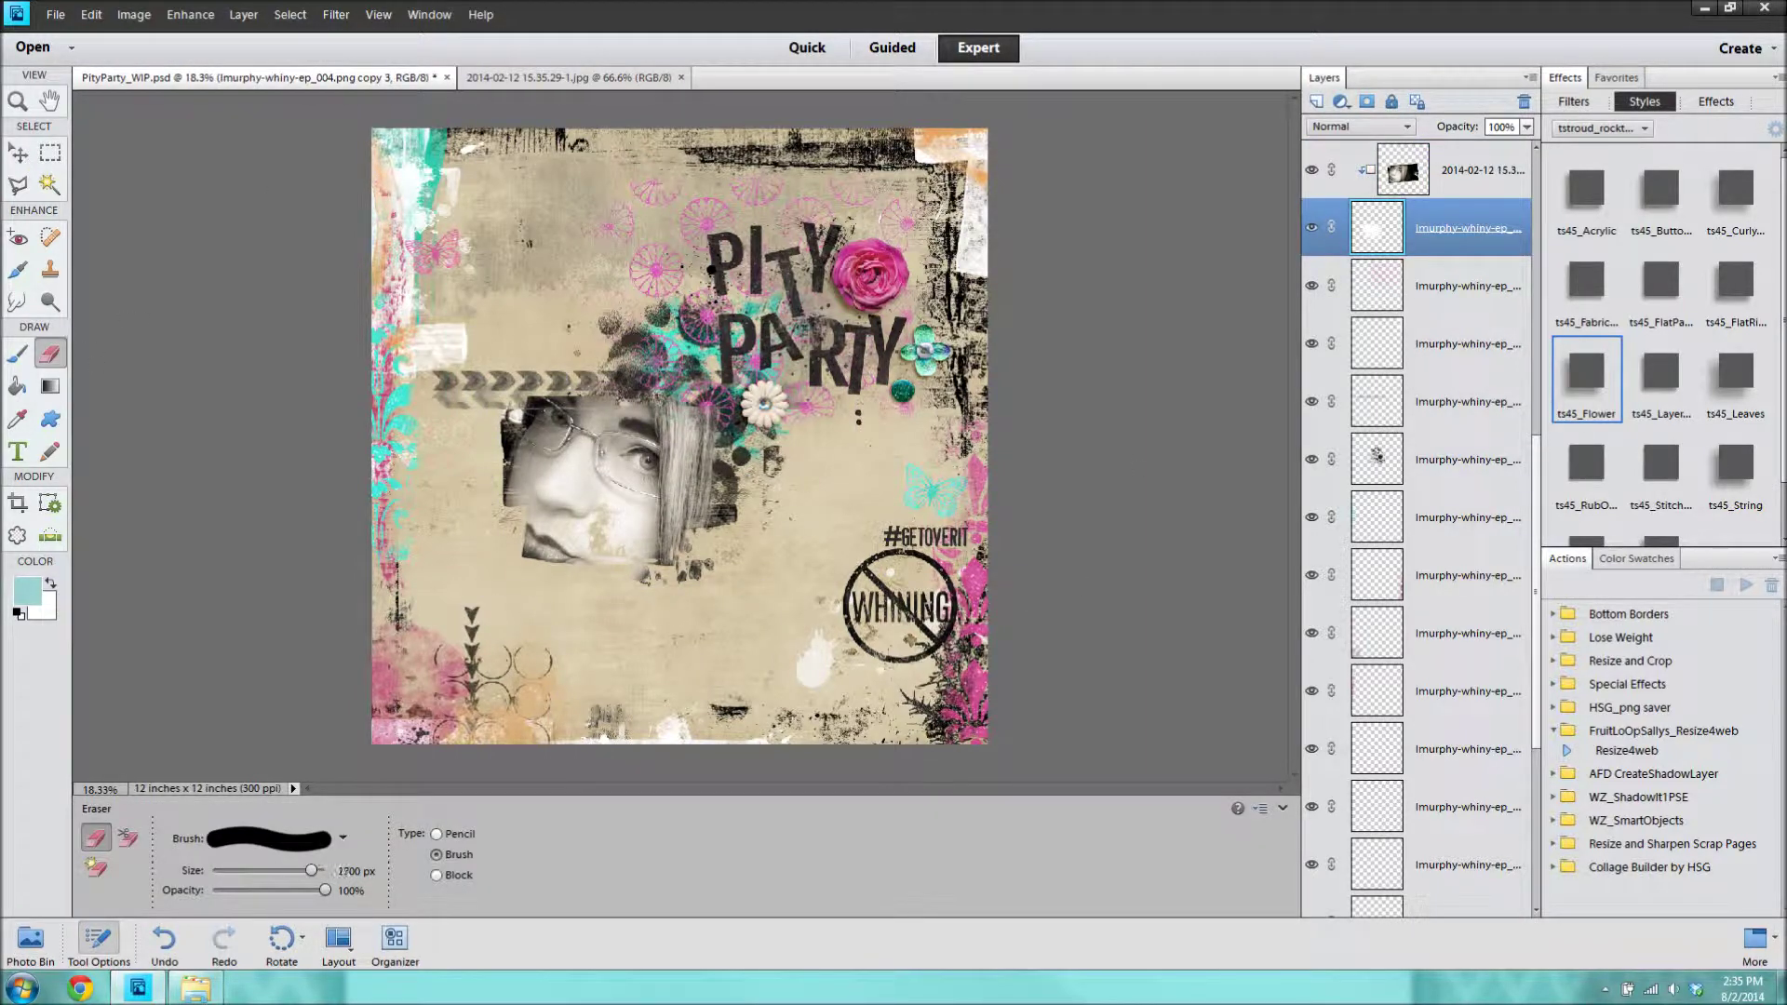
scroll(680, 435, up, 1)
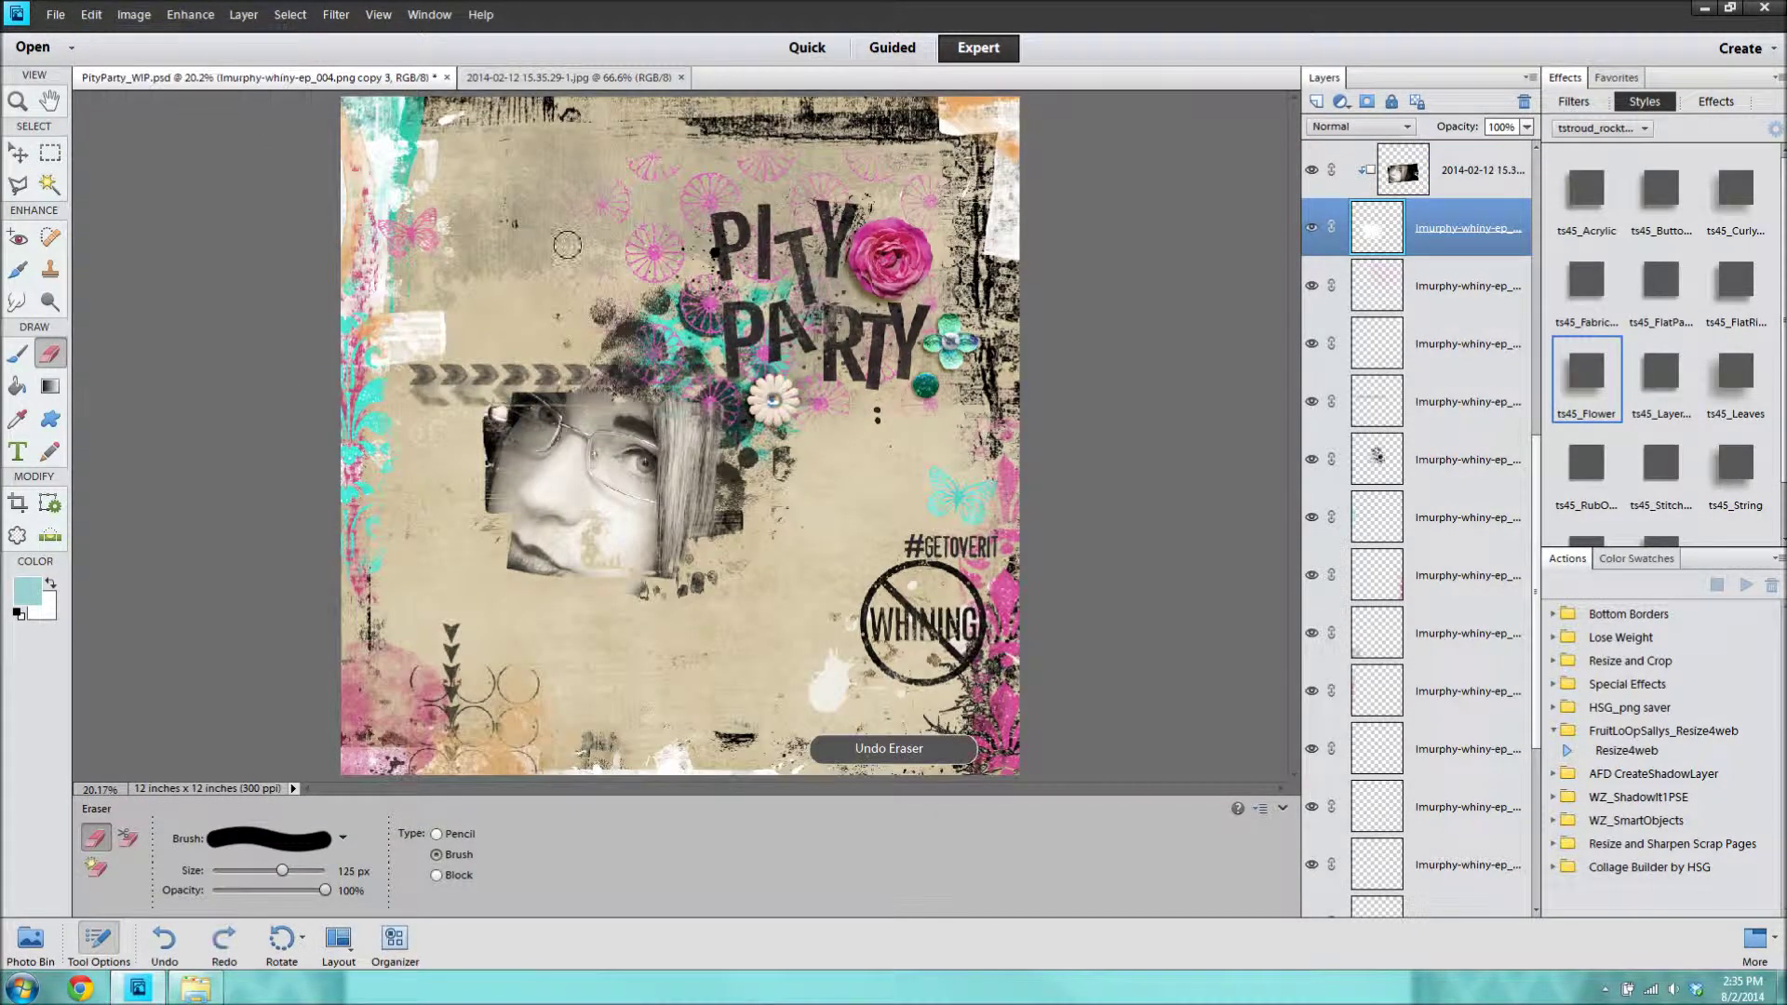
scroll(453, 376, up, 2)
key(z)
scroll(871, 434, down, 3)
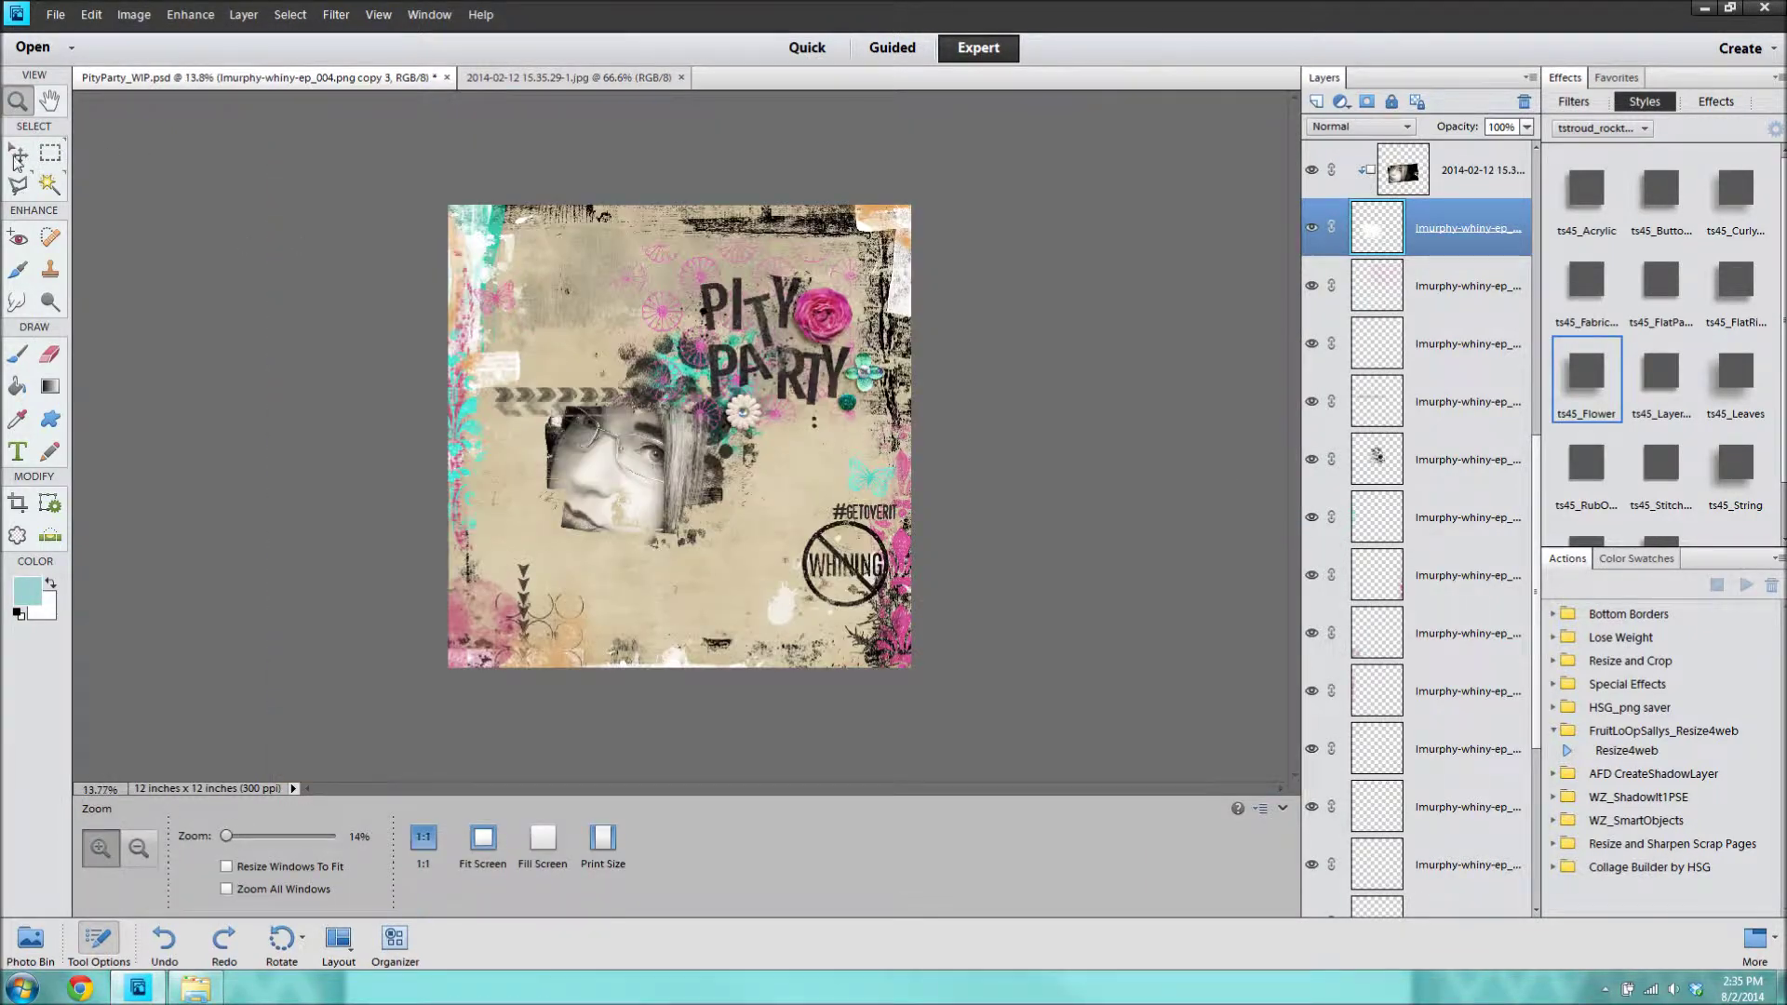
key(v)
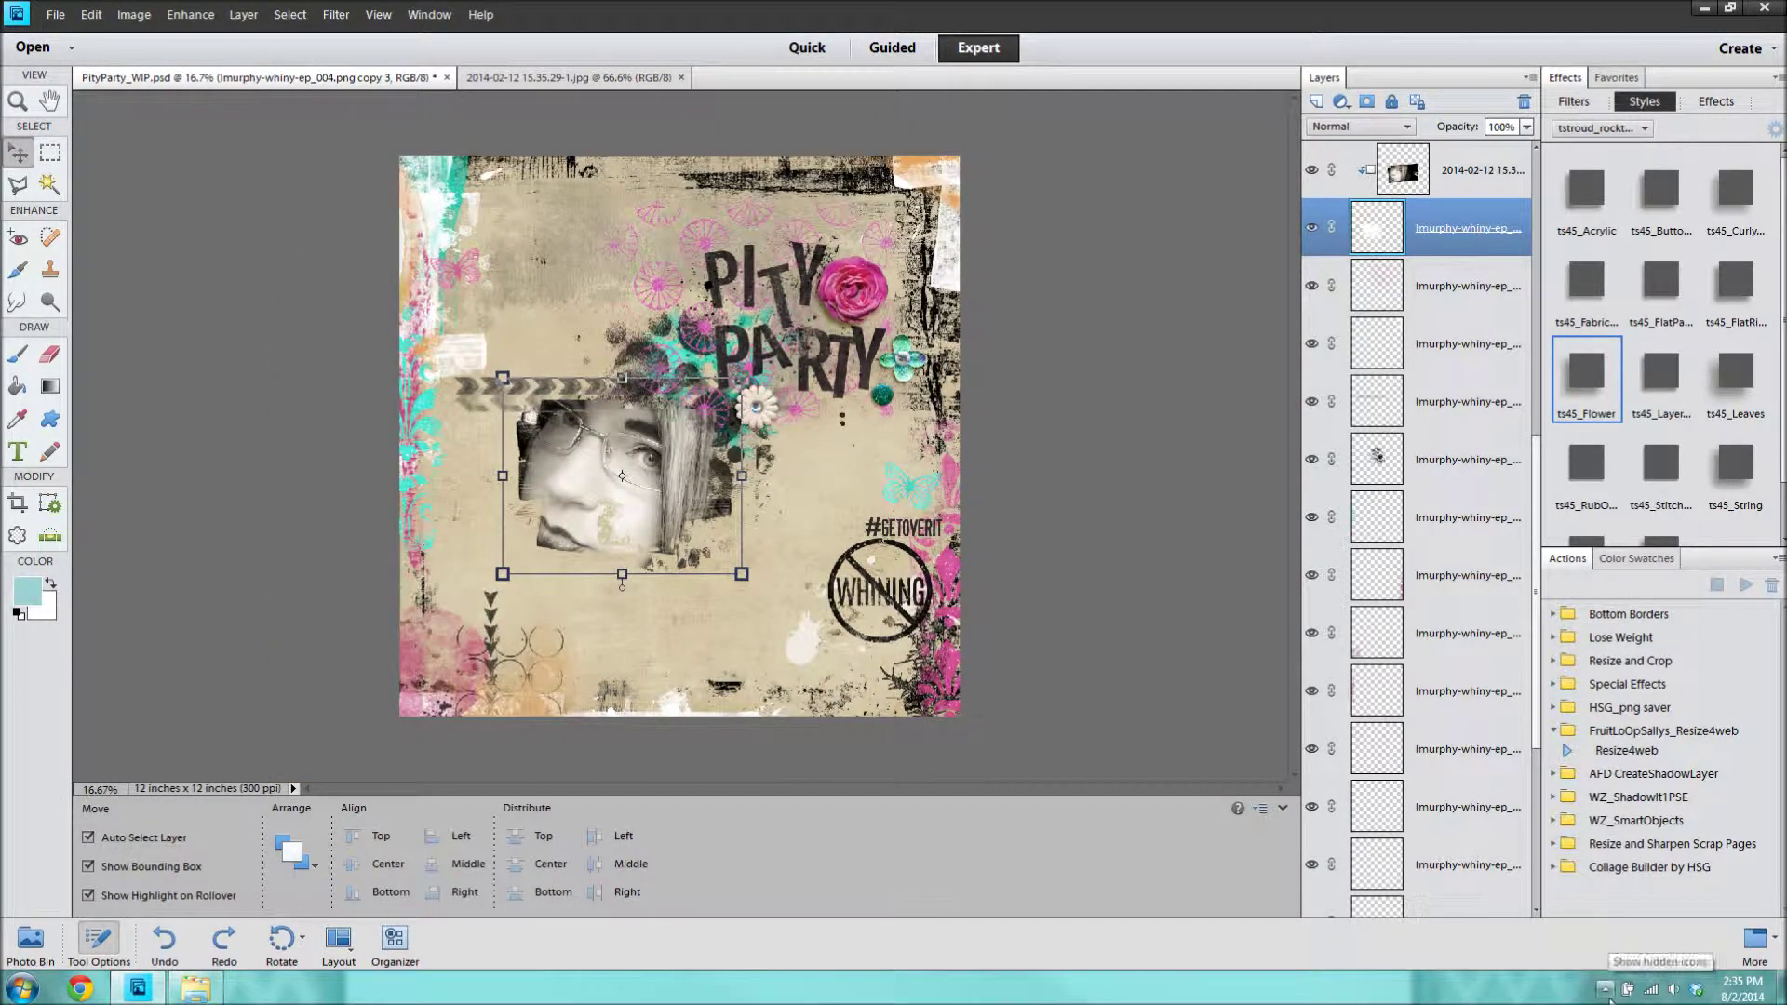
click(1605, 990)
click(1589, 896)
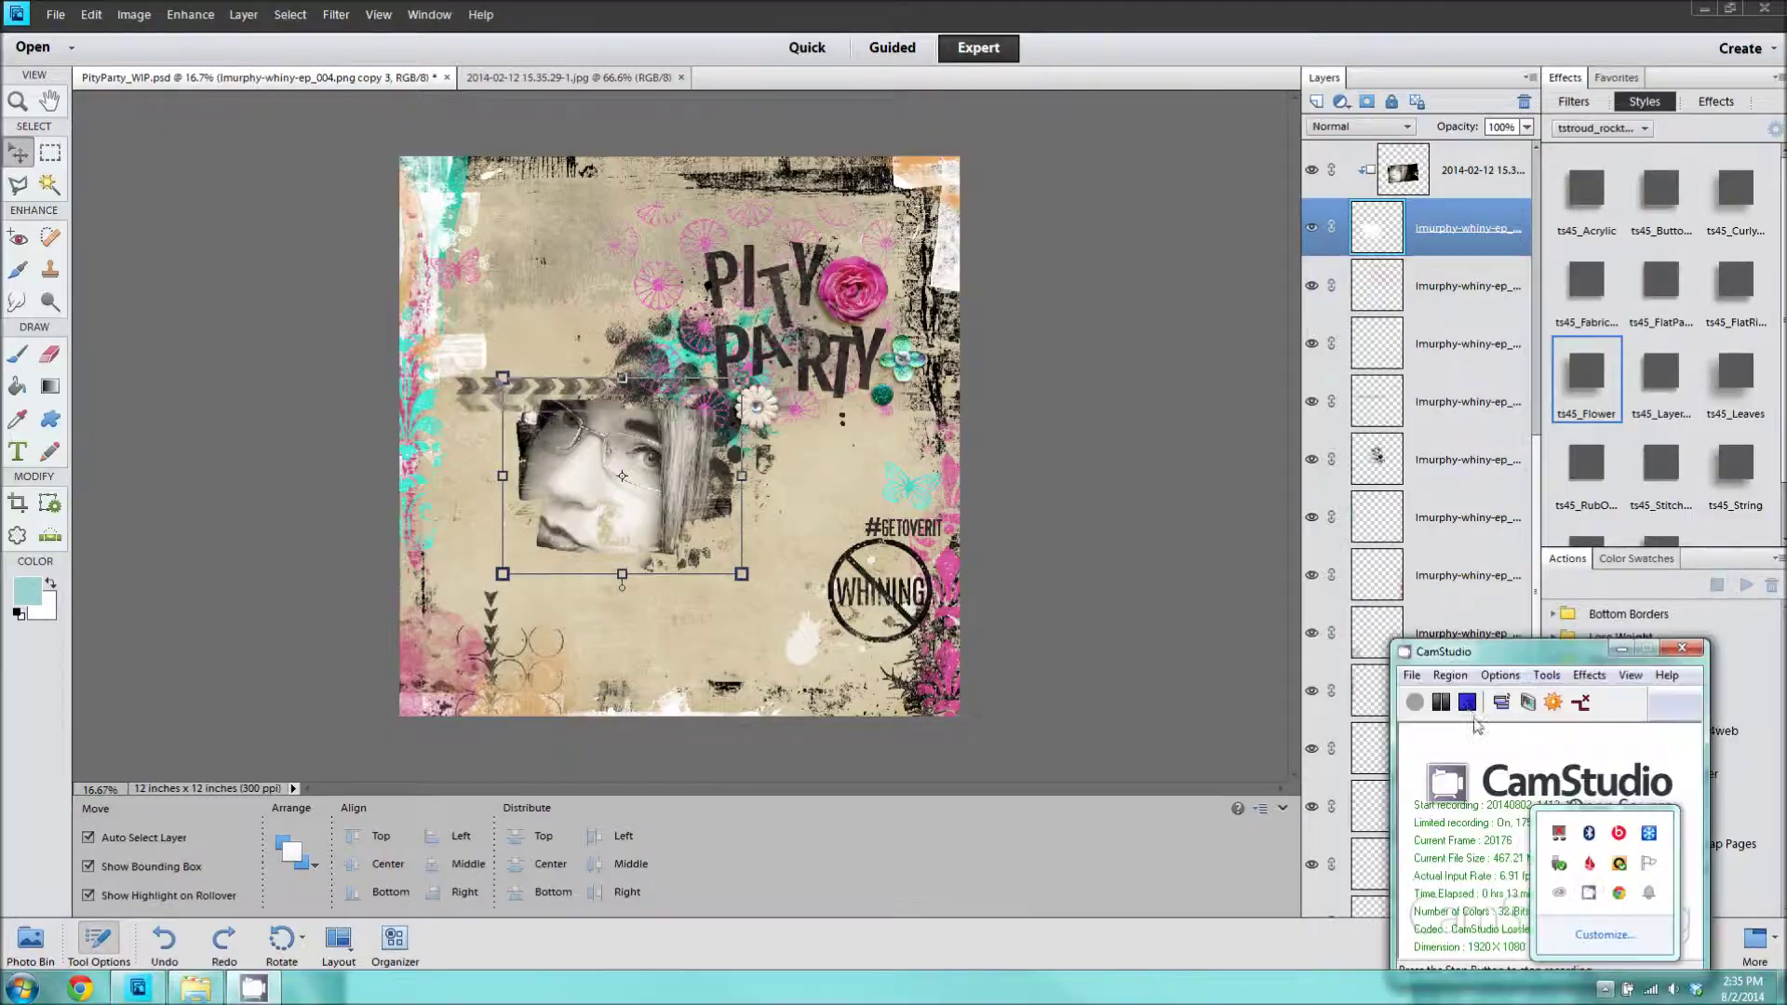